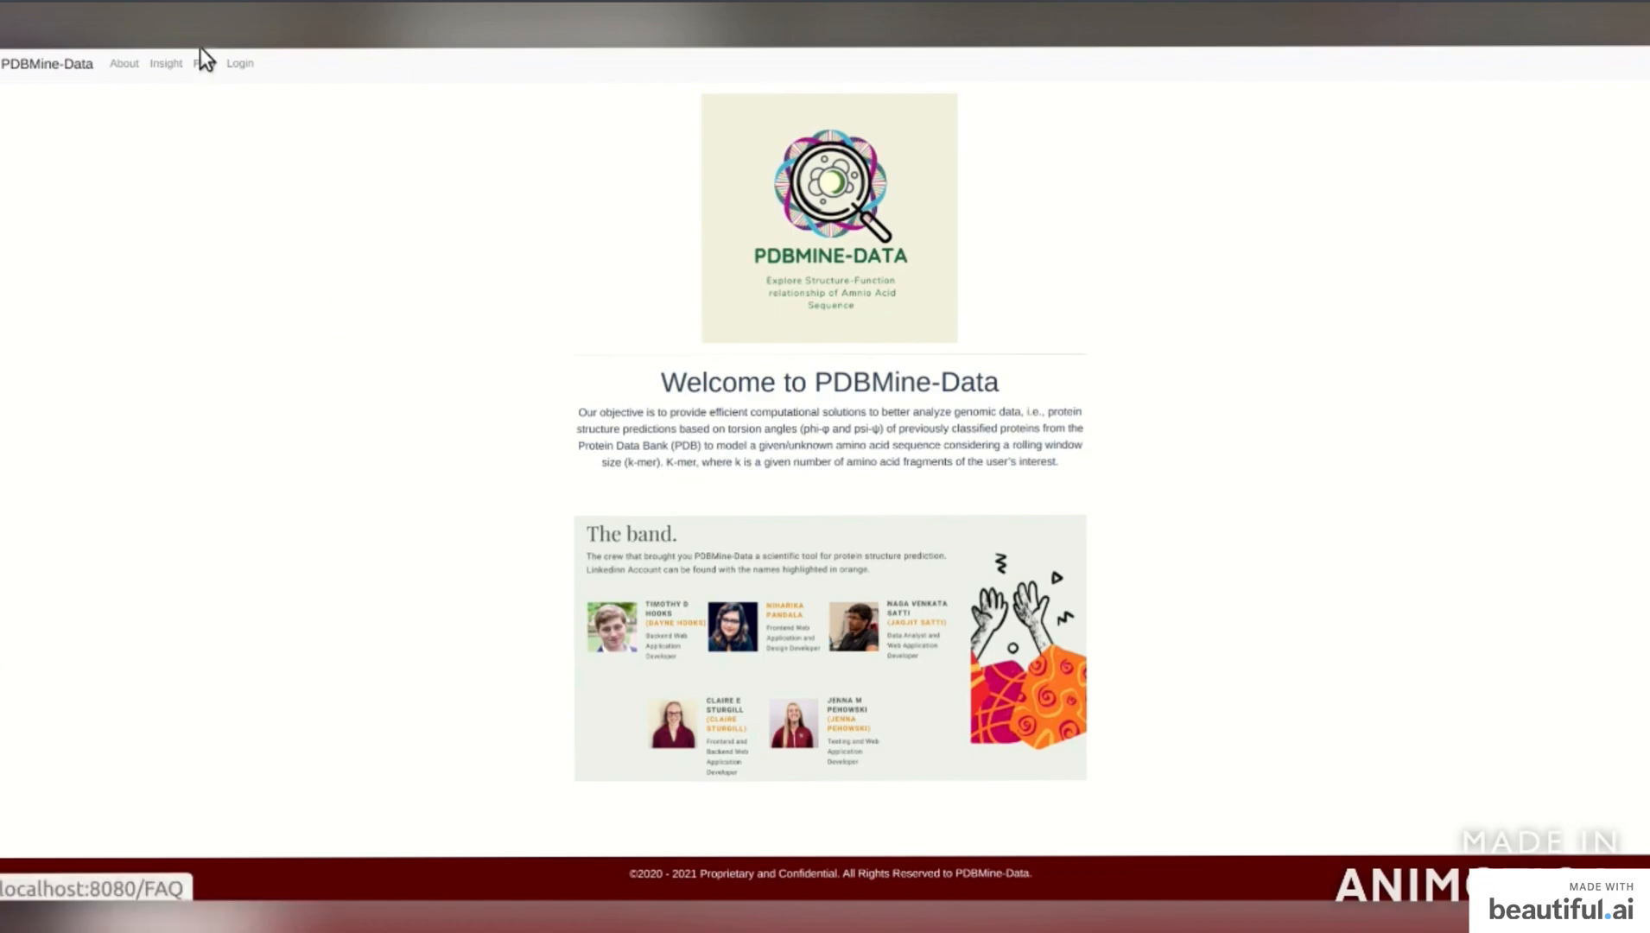
Register a new user account with a username and a confirmed password.
{"action": "left_click", "coordinate": [241, 66]}
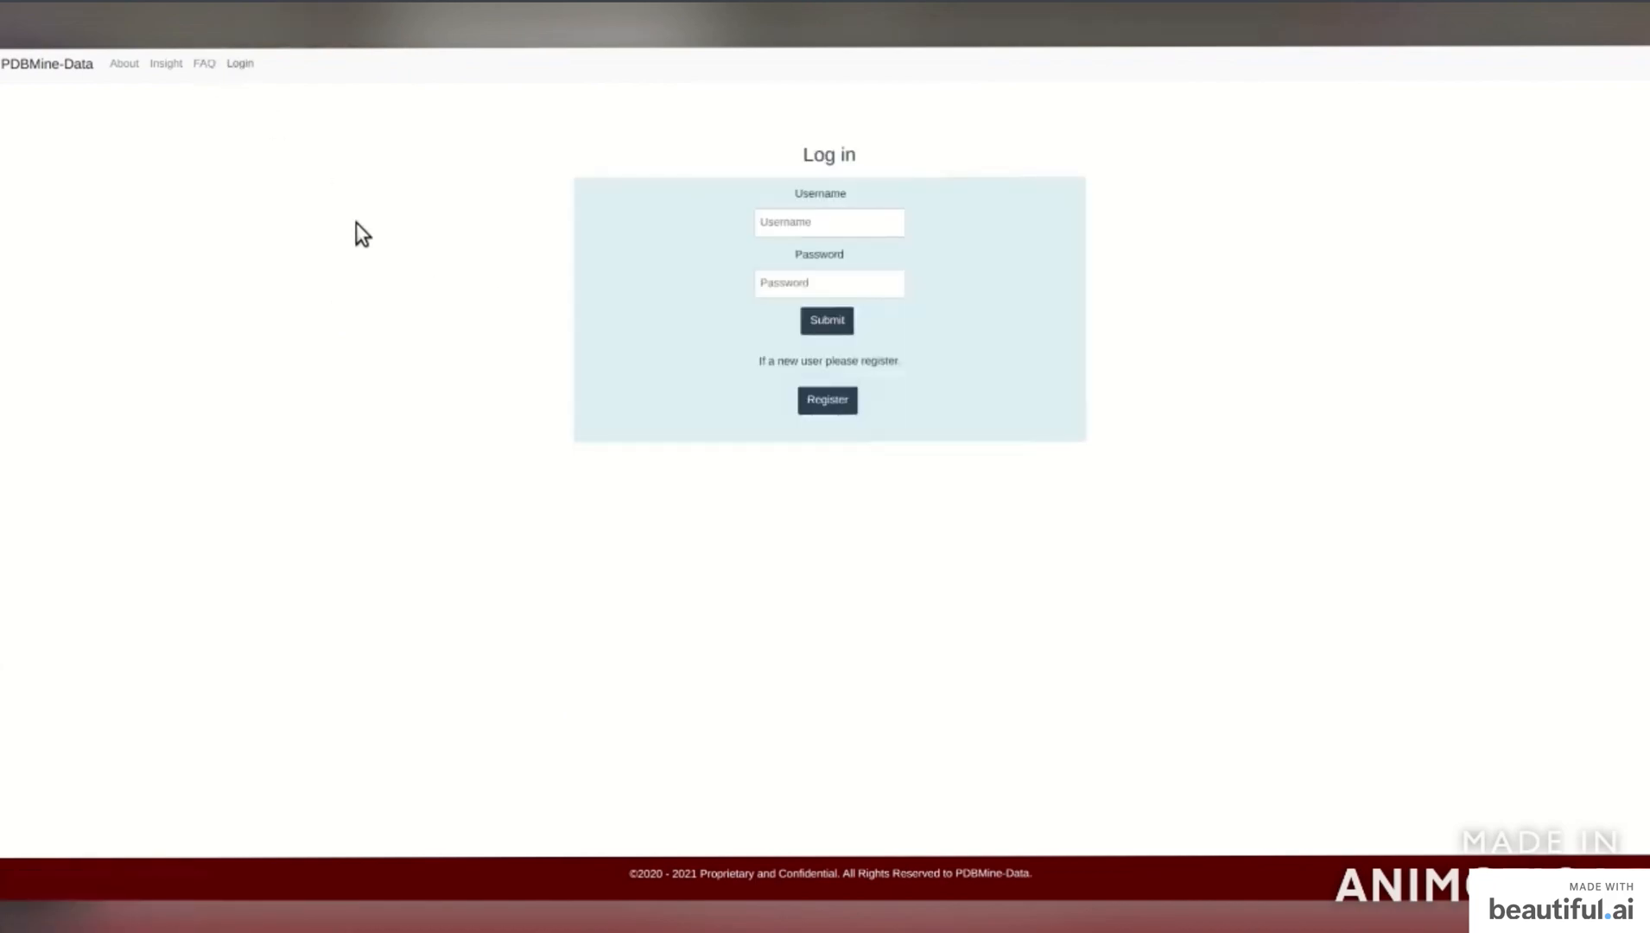
{"action": "left_click", "coordinate": [855, 402]}
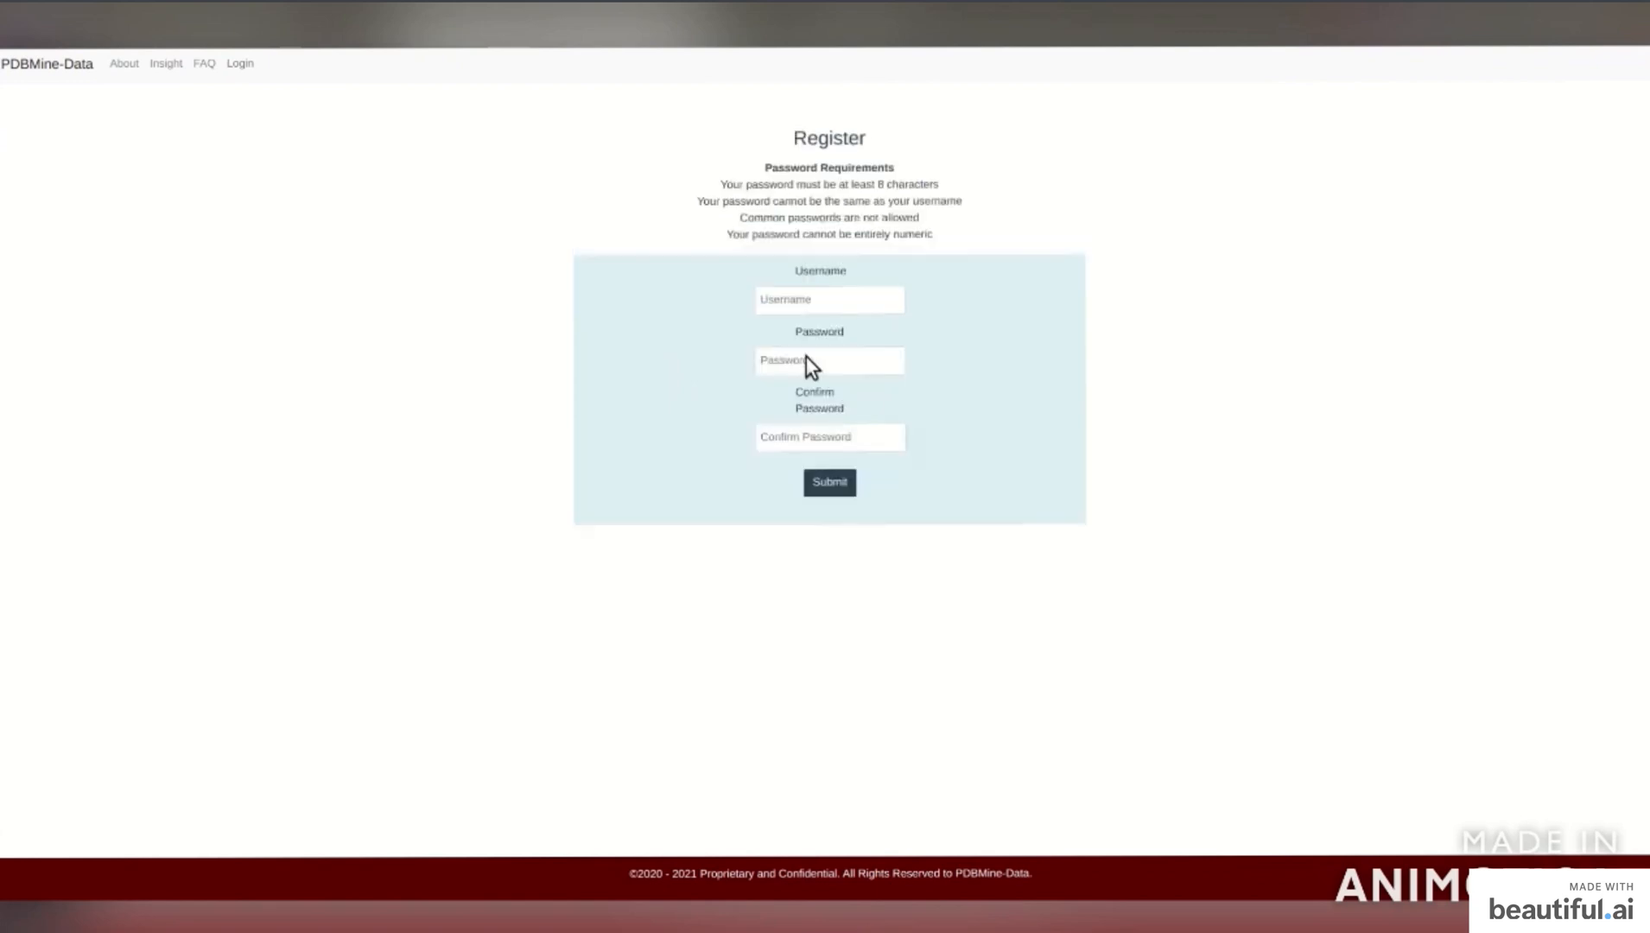
{"action": "left_click", "coordinate": [792, 294]}
{"action": "type", "text": "newuser99"}
{"action": "left_click", "coordinate": [811, 363]}
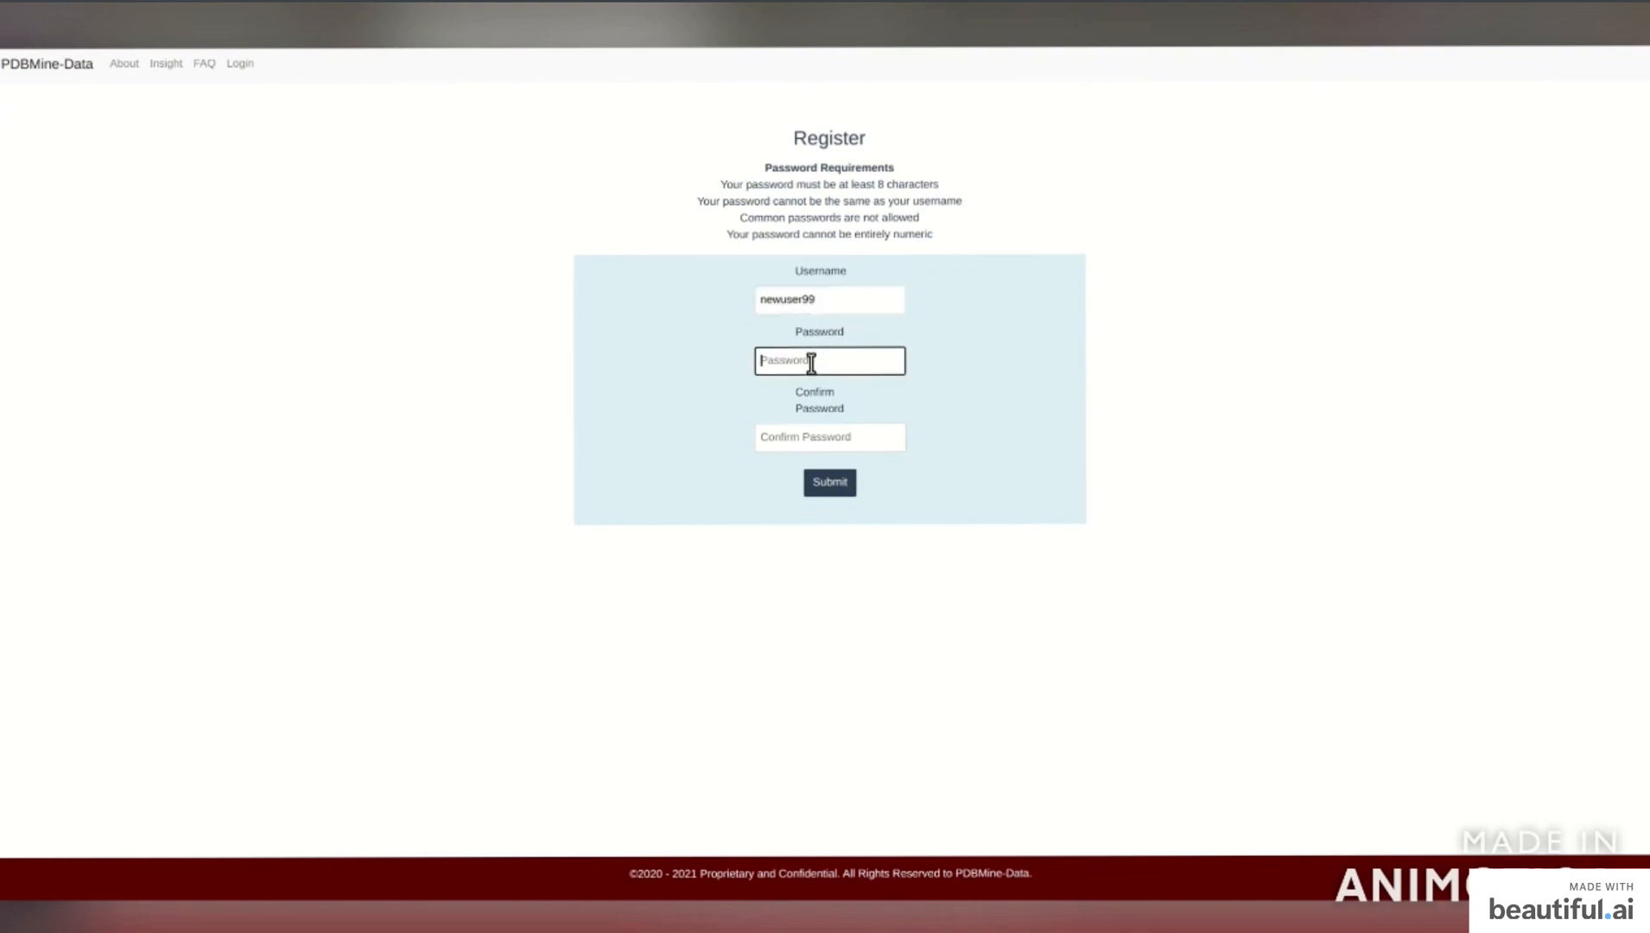
{"action": "type", "text": "*********"}
{"action": "key", "text": "Tab"}
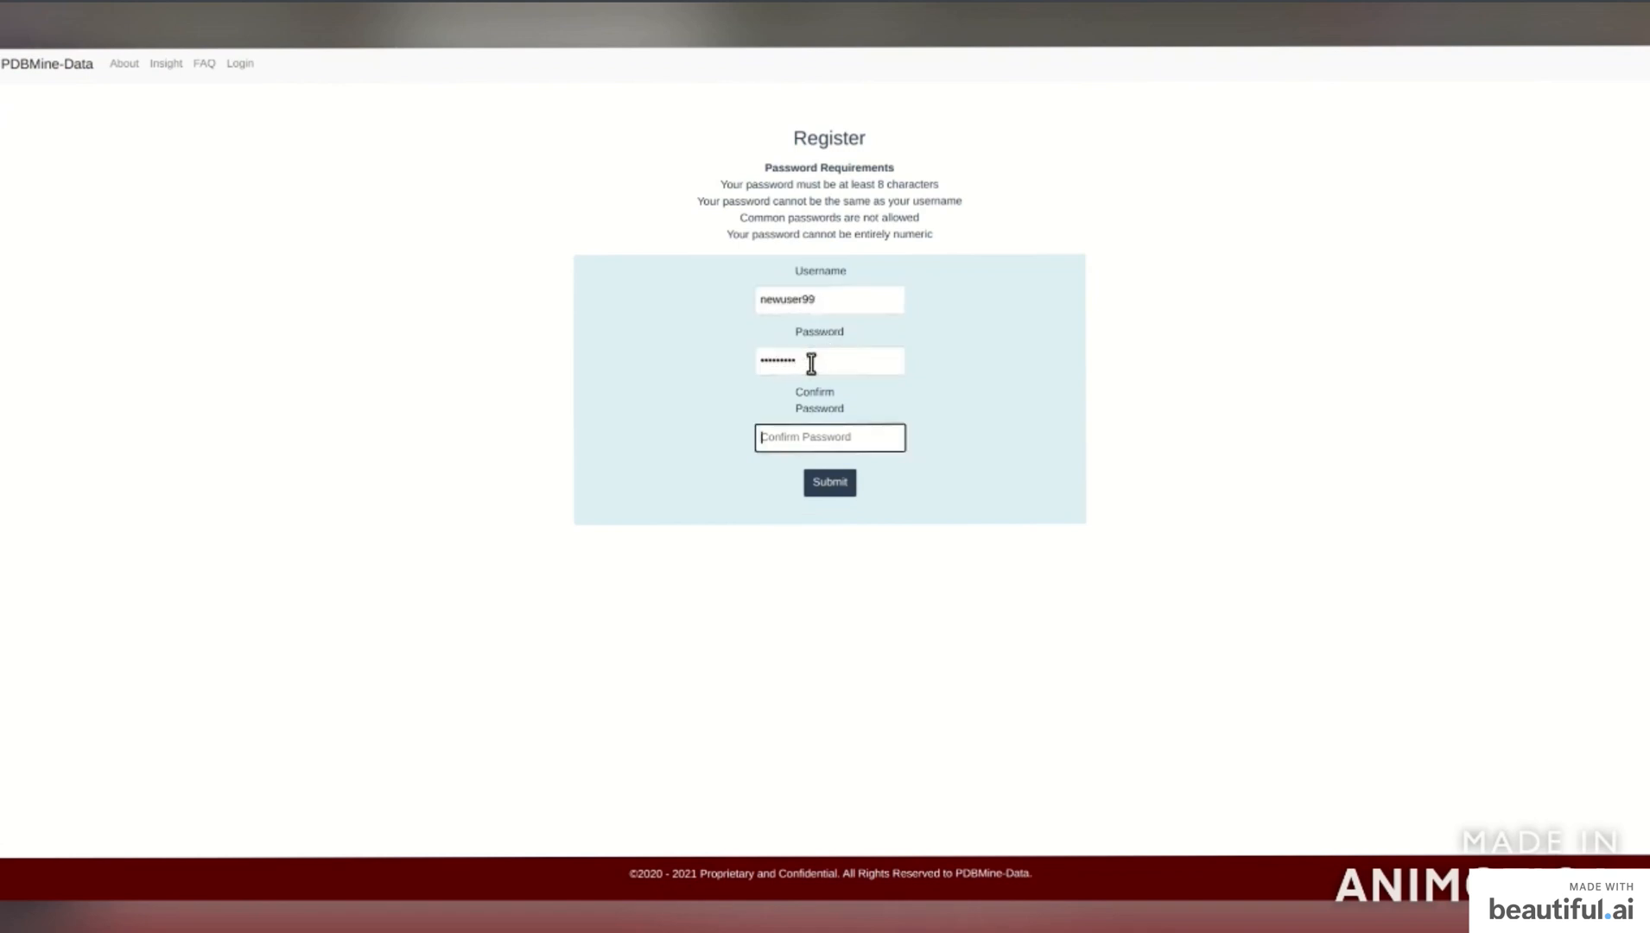
{"action": "type", "text": "*********"}
{"action": "left_click", "coordinate": [841, 490]}
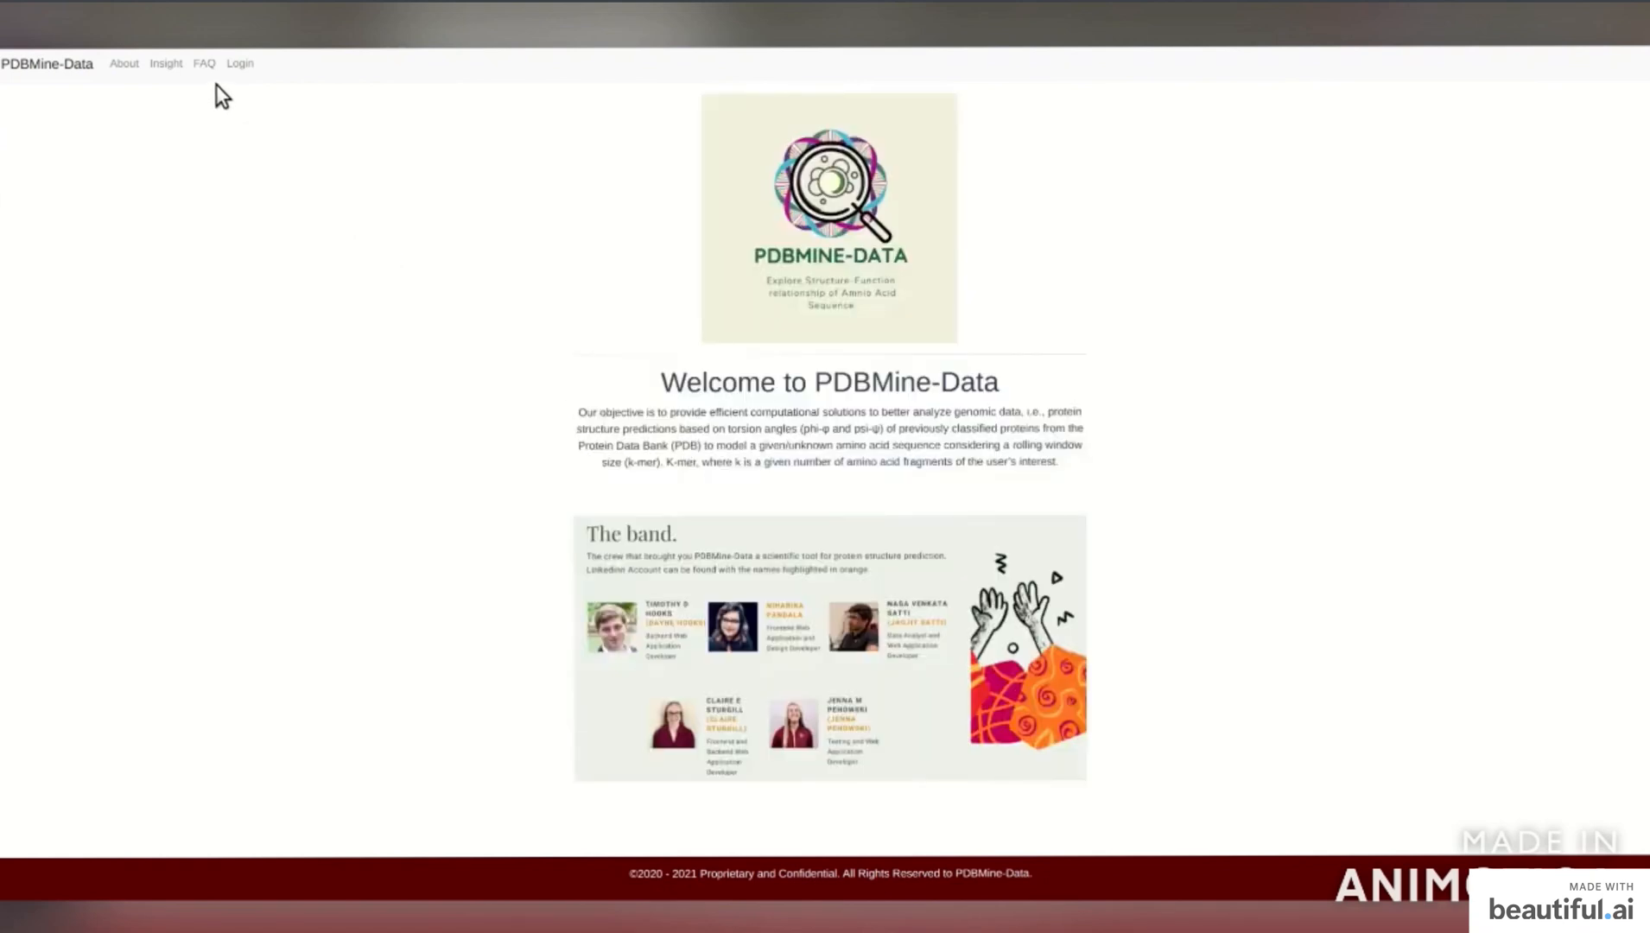
Log in with the newly registered username and password.
{"action": "left_click", "coordinate": [240, 66]}
{"action": "left_click", "coordinate": [827, 226]}
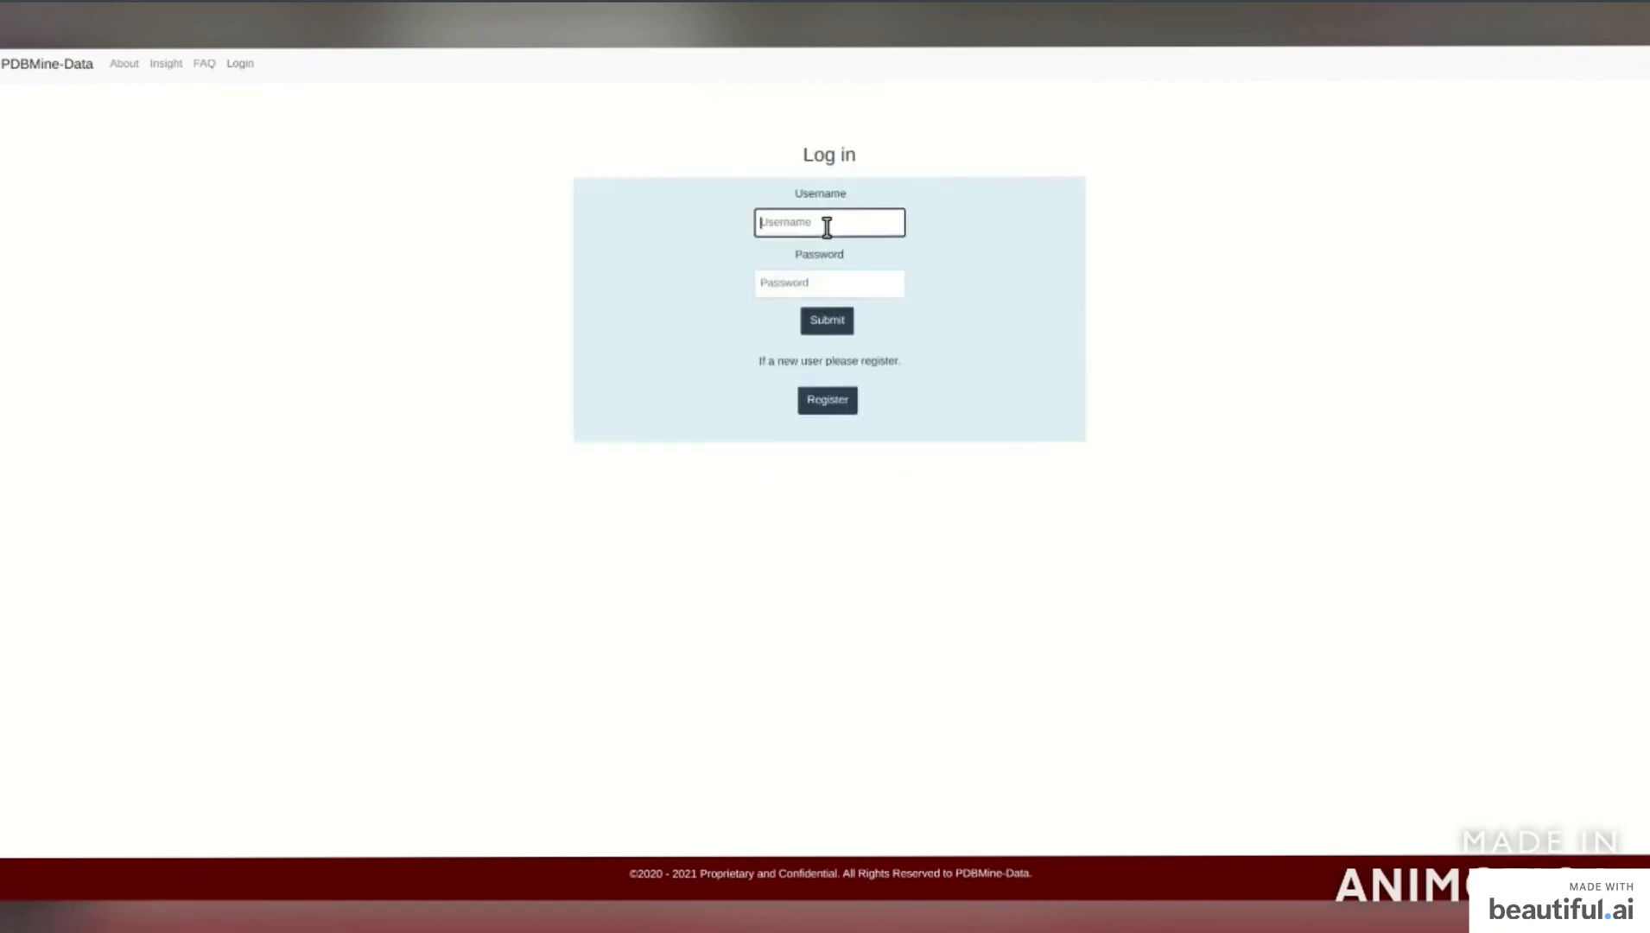
{"action": "type", "text": "newuser99"}
{"action": "key", "text": "Tab"}
{"action": "type", "text": "***"}
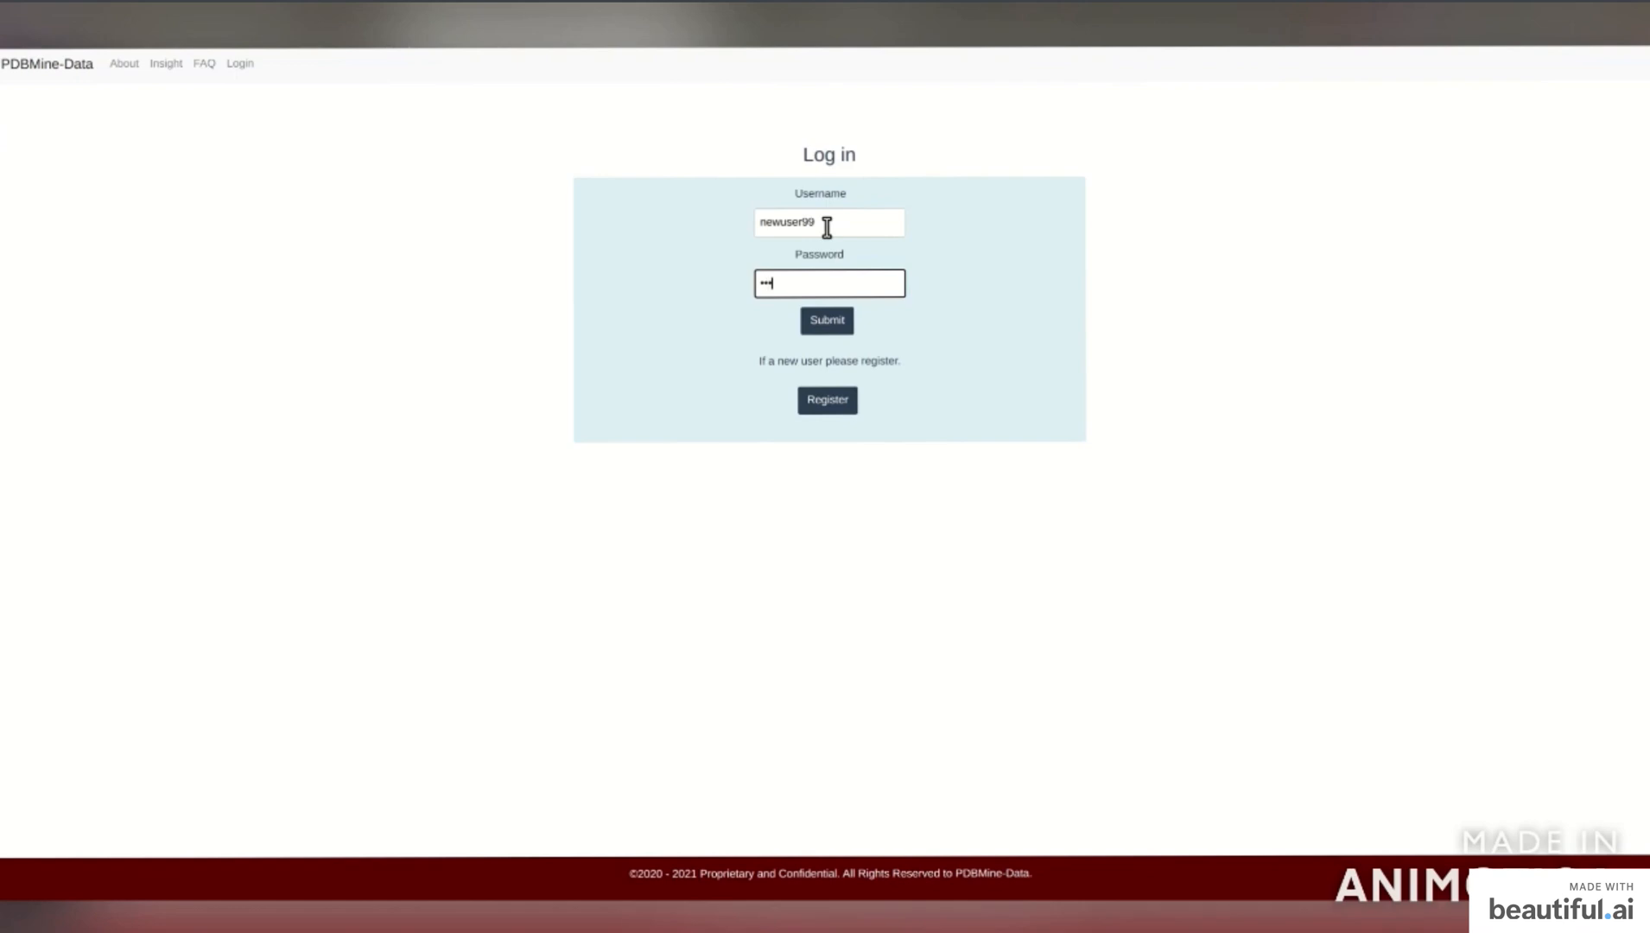
{"action": "type", "text": "******"}
{"action": "left_click", "coordinate": [836, 321]}
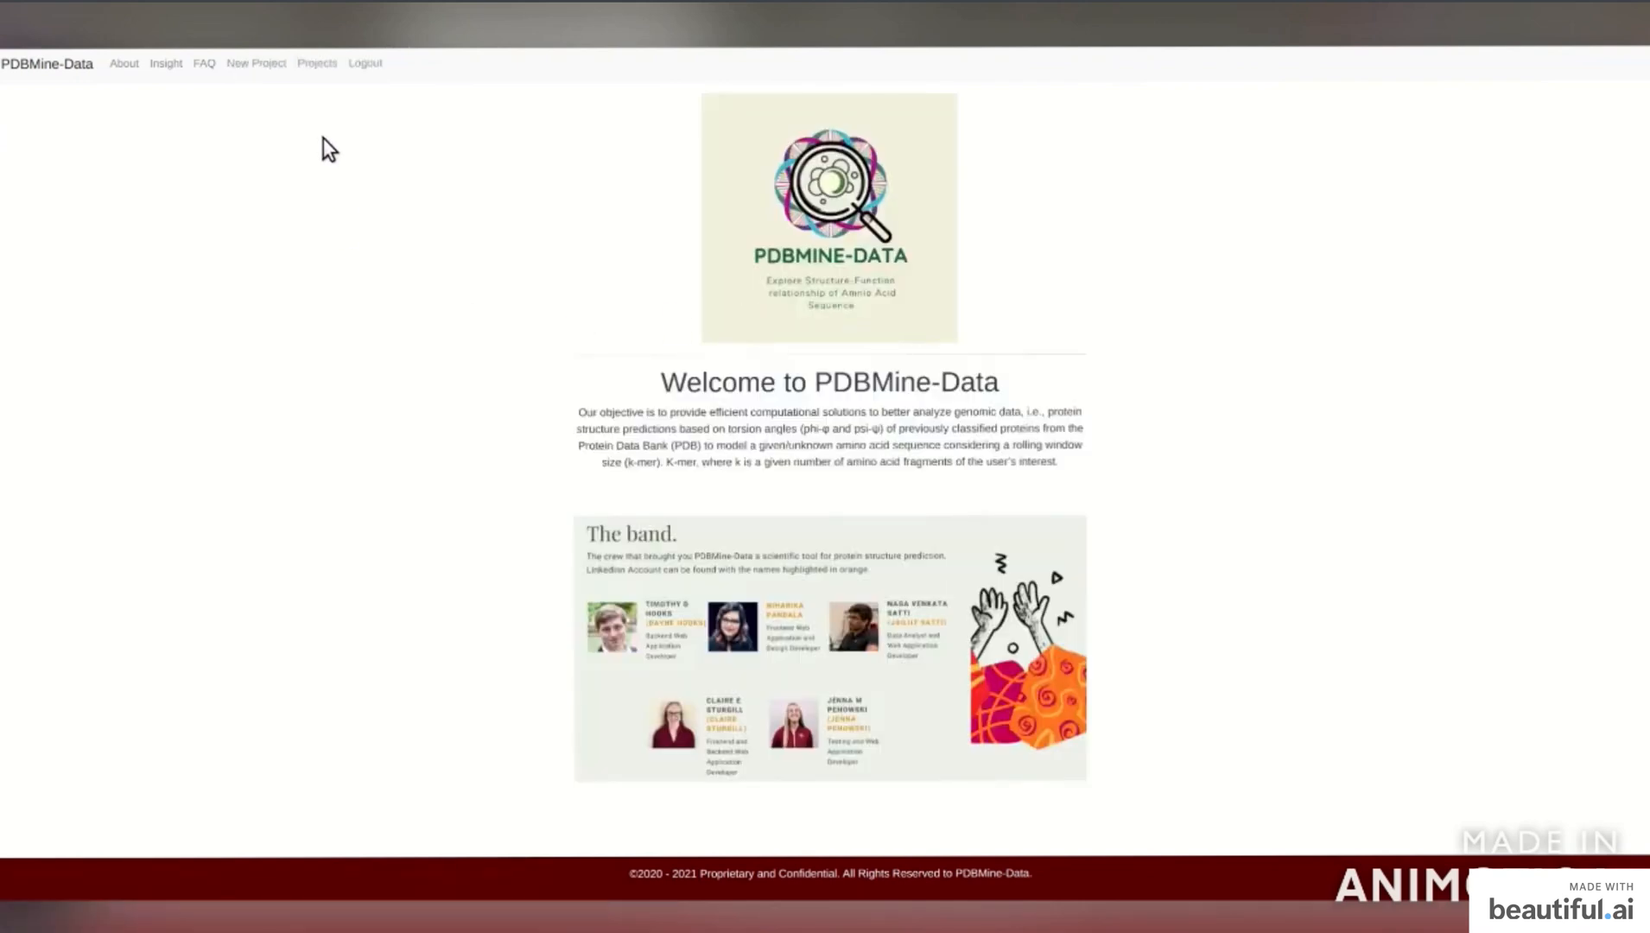
Start a new project named demo123 with description 'This is a video!!!'.
{"action": "left_click", "coordinate": [318, 65]}
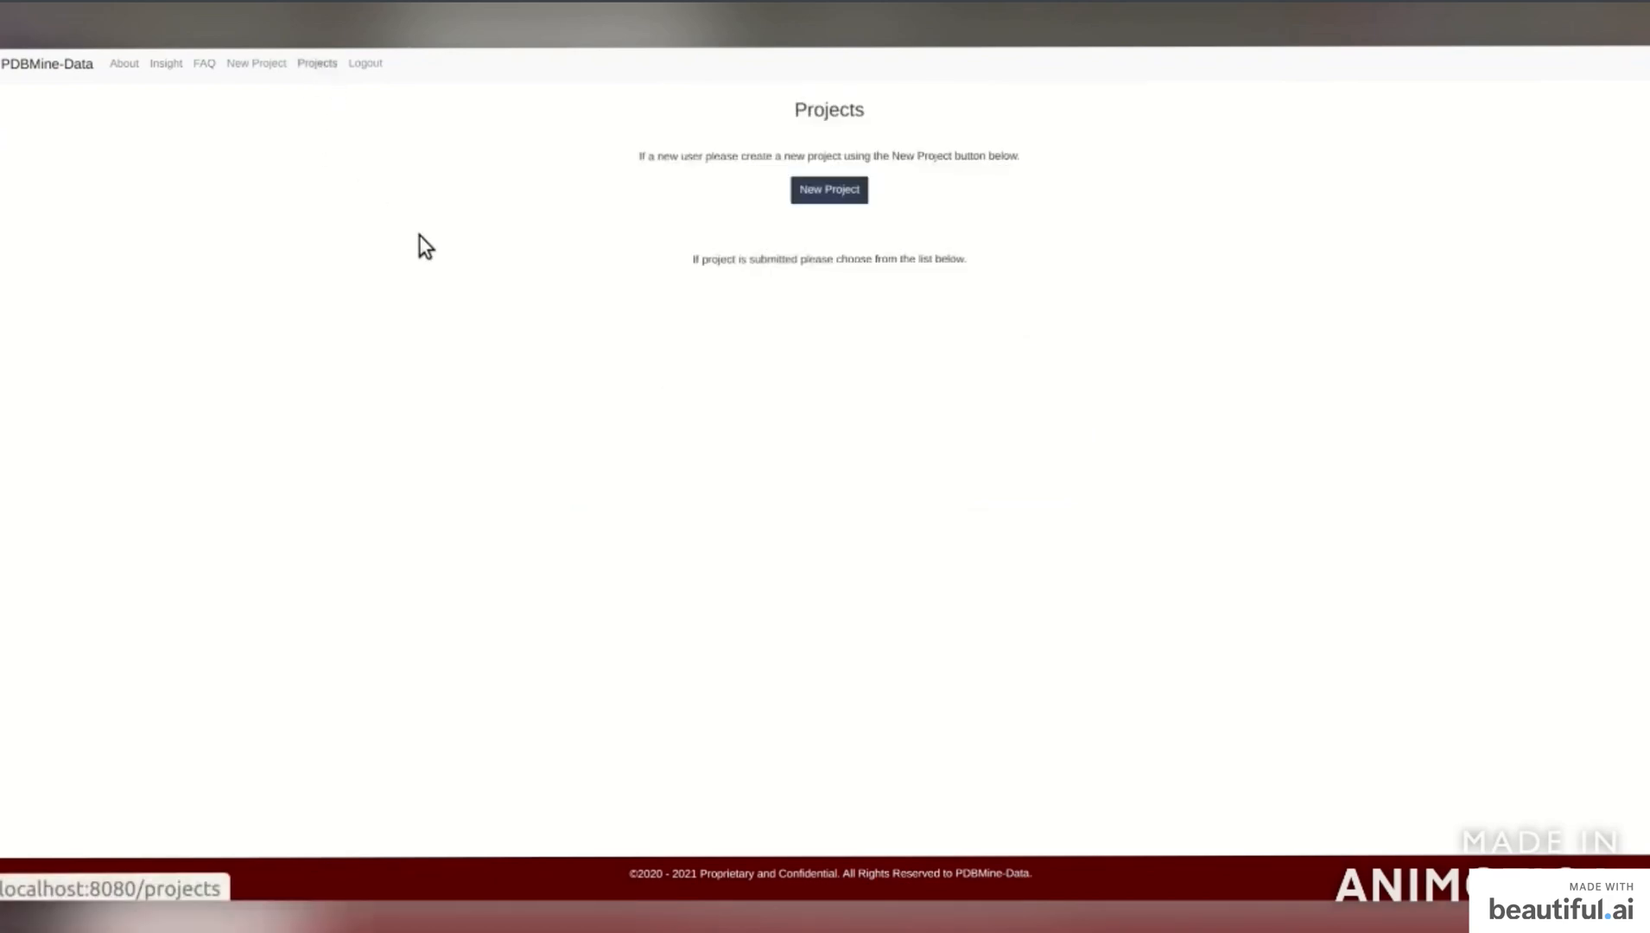
{"action": "left_click", "coordinate": [816, 197]}
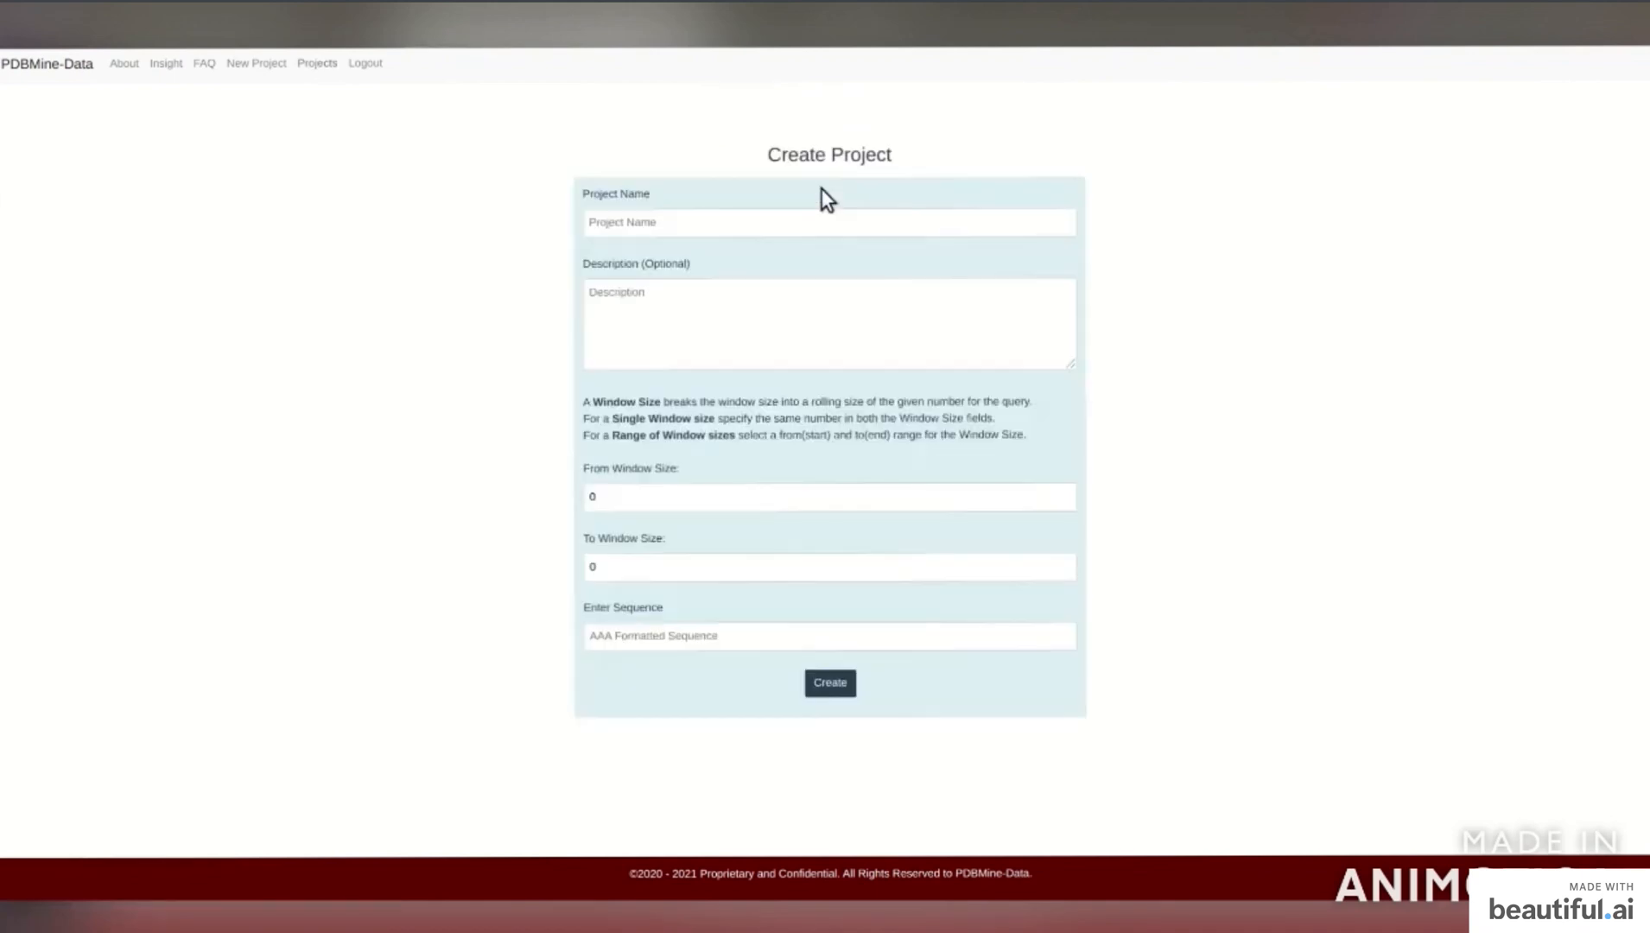
{"action": "left_click", "coordinate": [632, 234]}
{"action": "type", "text": "demo123"}
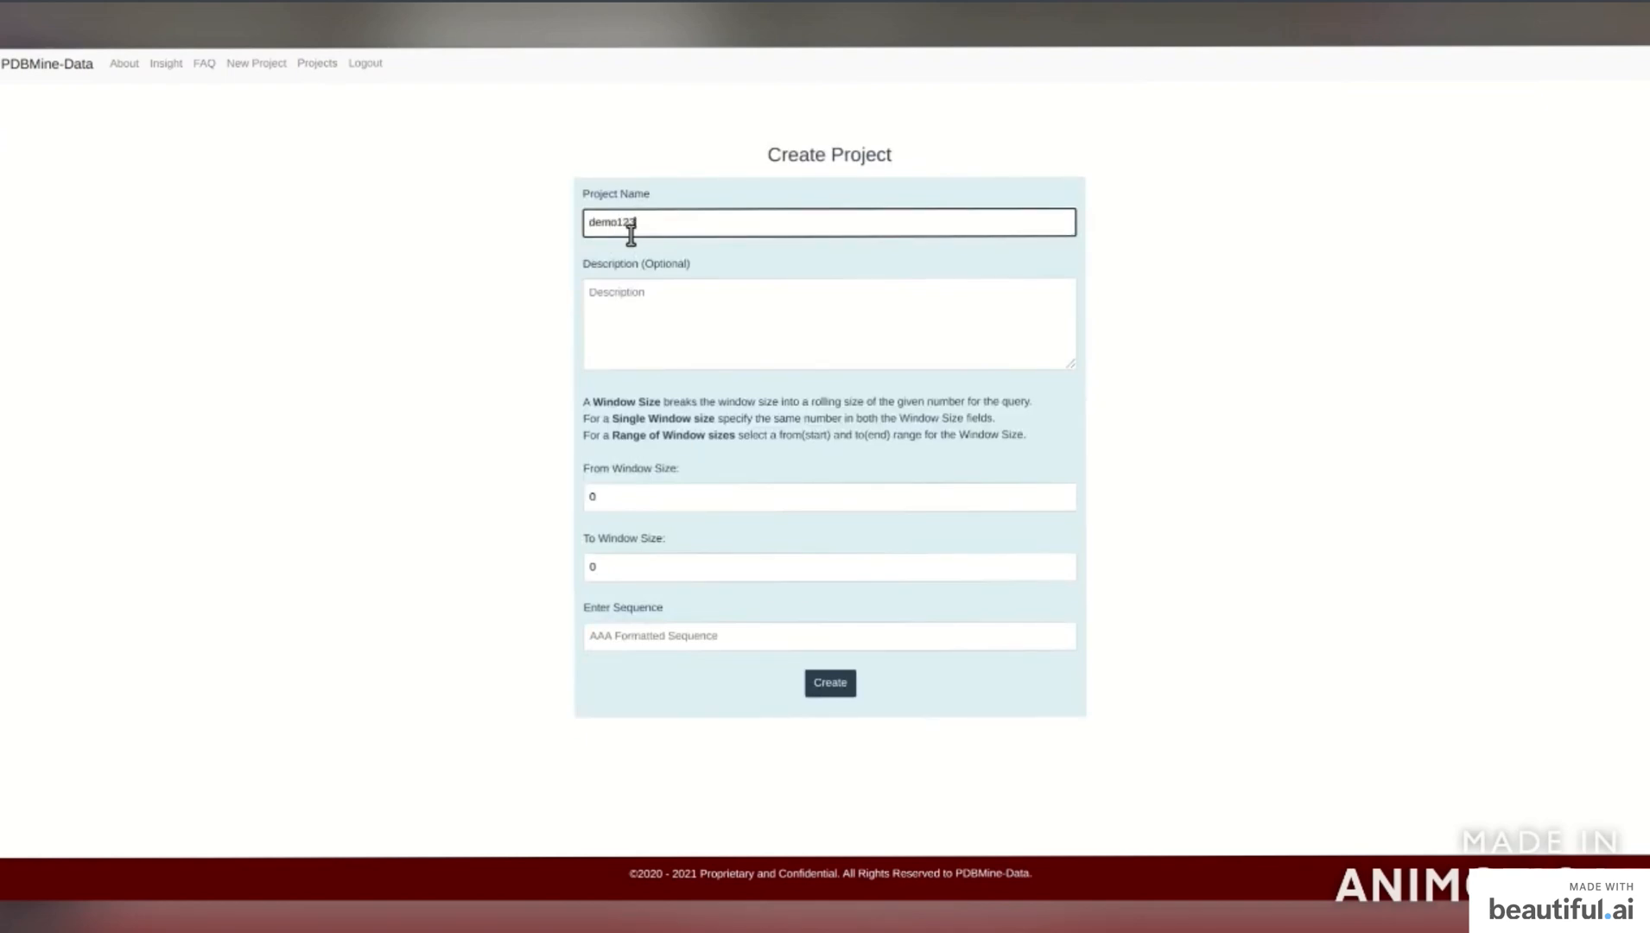
{"action": "key", "text": "Tab"}
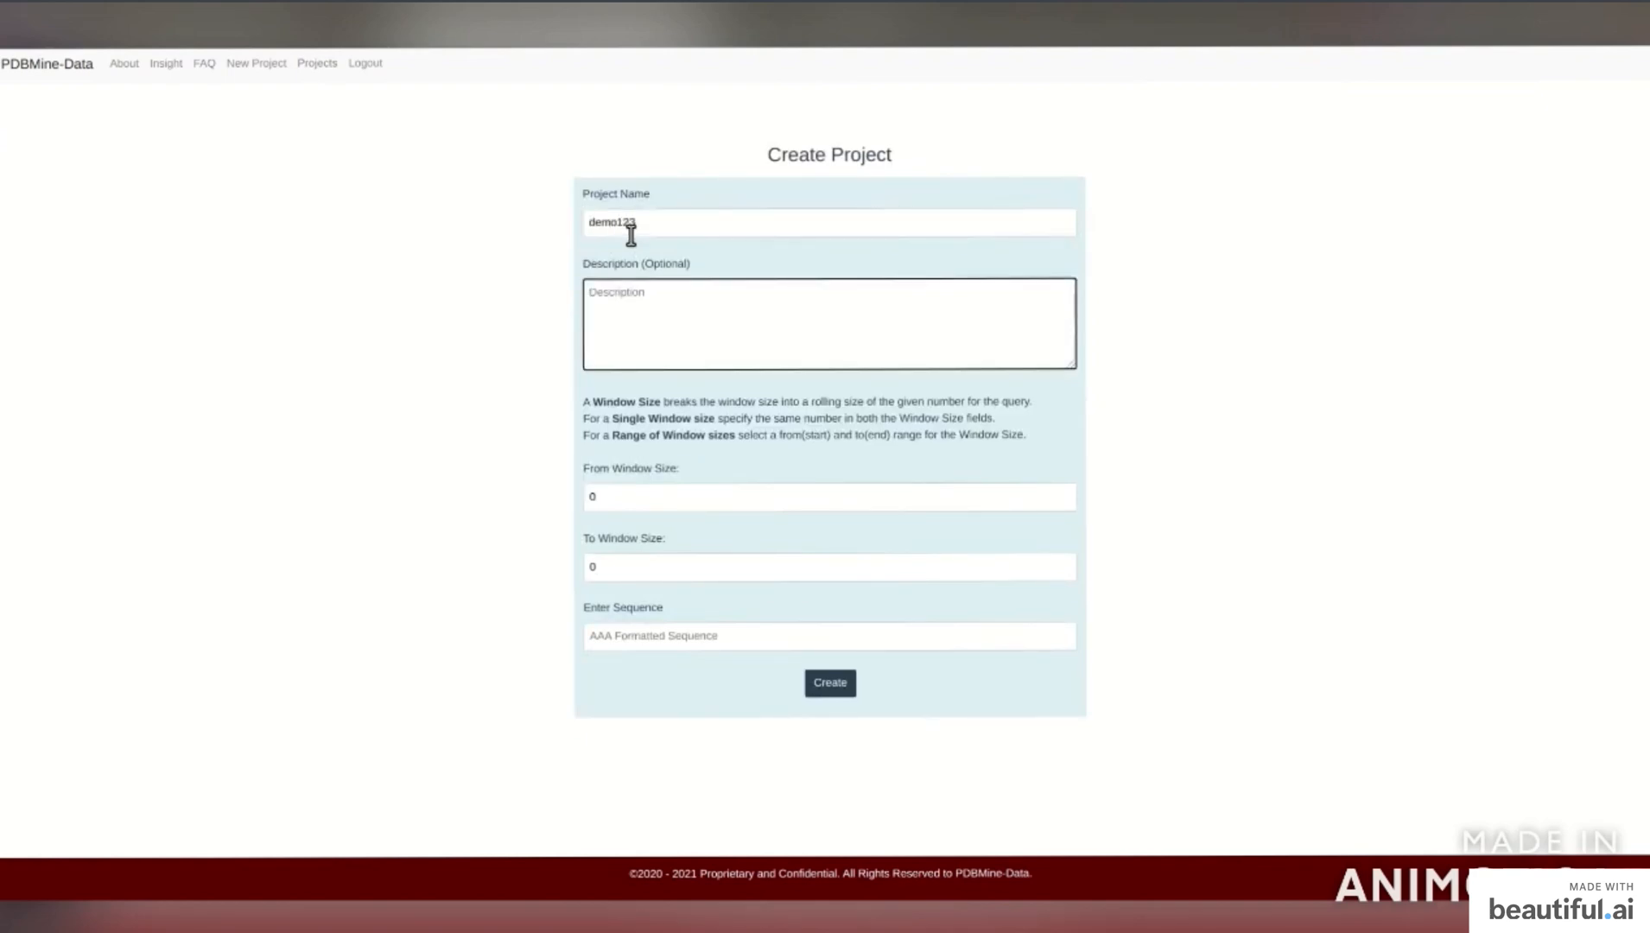
{"action": "type", "text": "This is a video!!!"}
Set window sizes 2 to 5 and sequence DAYAKAKD, then create the project.
{"action": "left_click", "coordinate": [665, 497]}
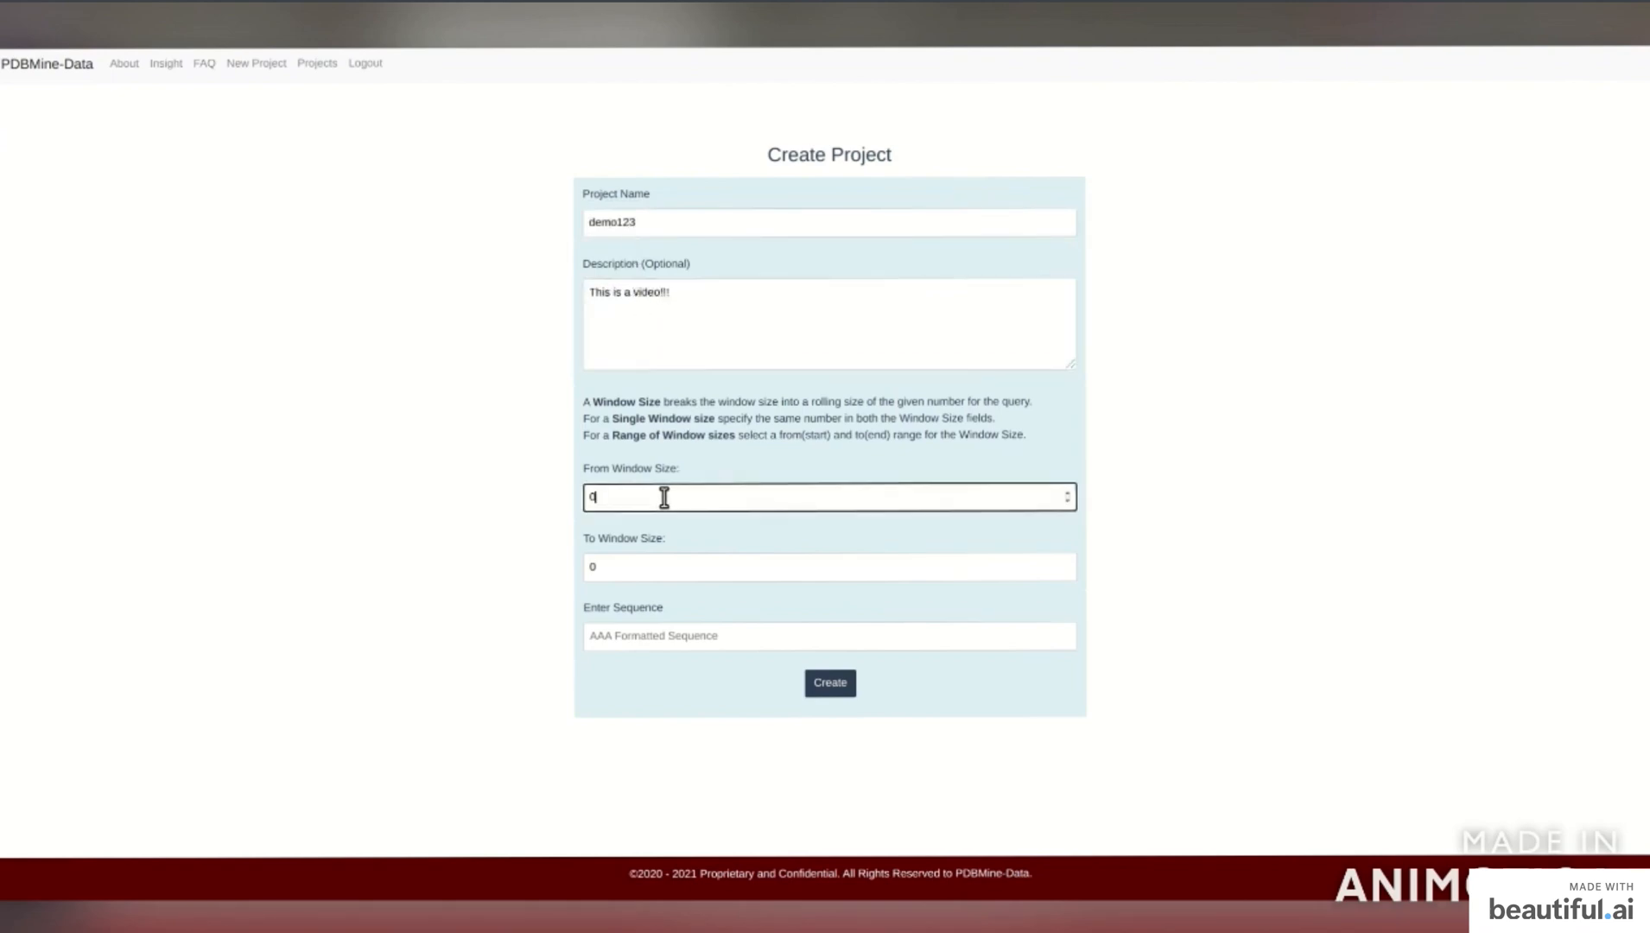
{"action": "key", "text": "BackSpace"}
{"action": "type", "text": "2"}
{"action": "key", "text": "Tab"}
{"action": "type", "text": "5"}
{"action": "key", "text": "Tab"}
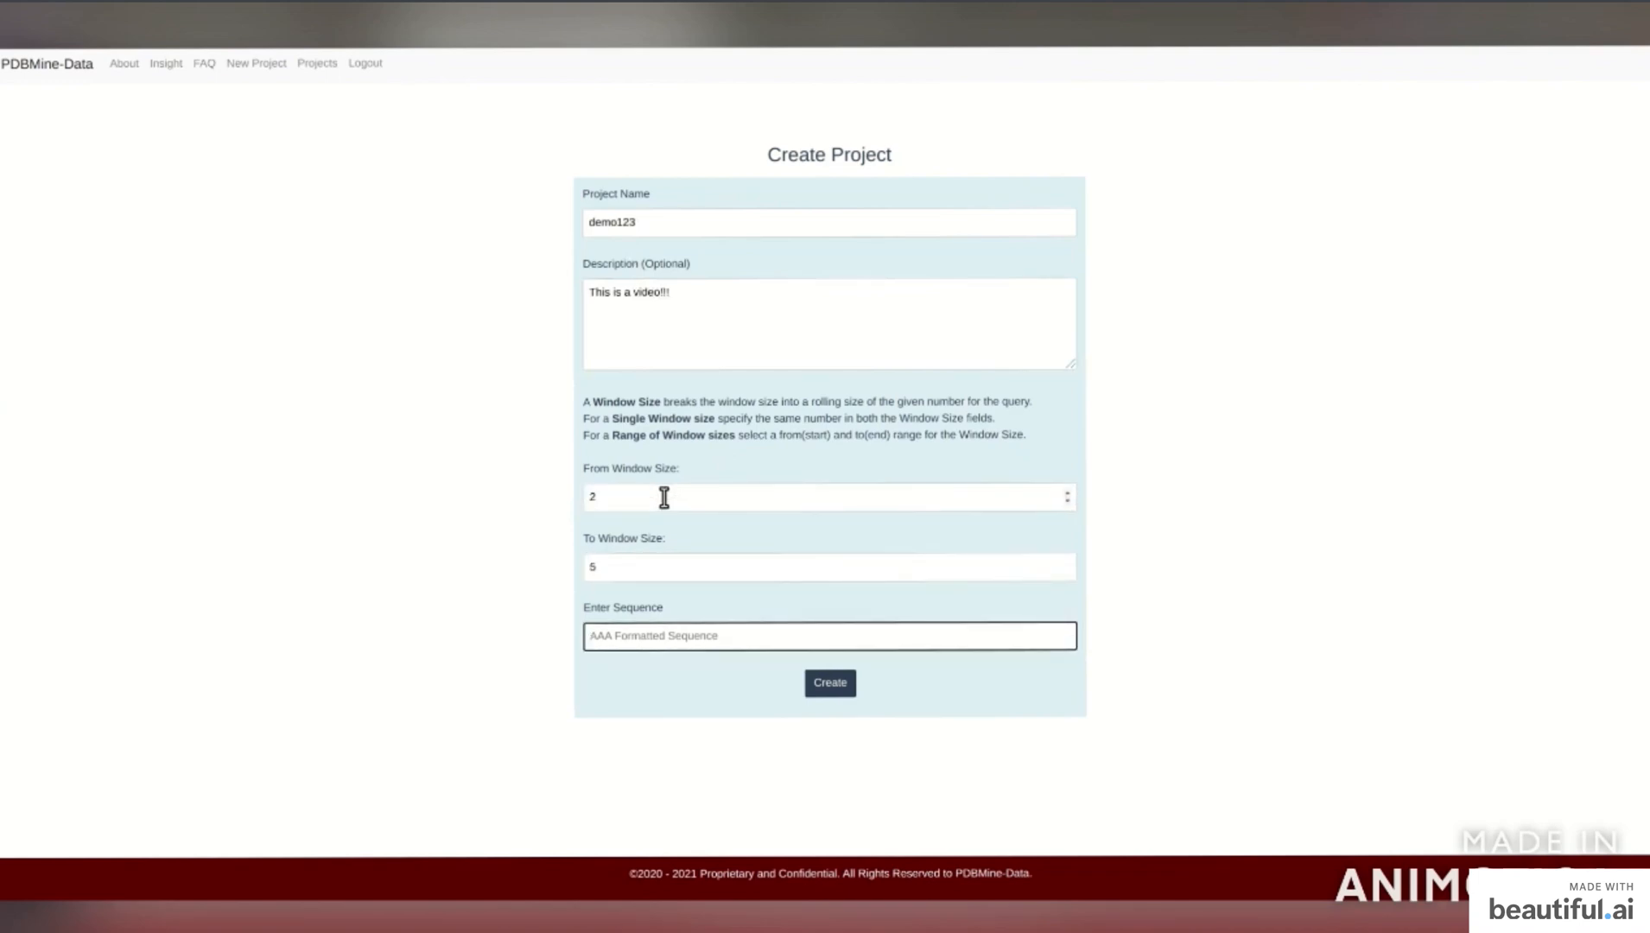
{"action": "type", "text": "DAYAKAKD"}
{"action": "left_click", "coordinate": [471, 586]}
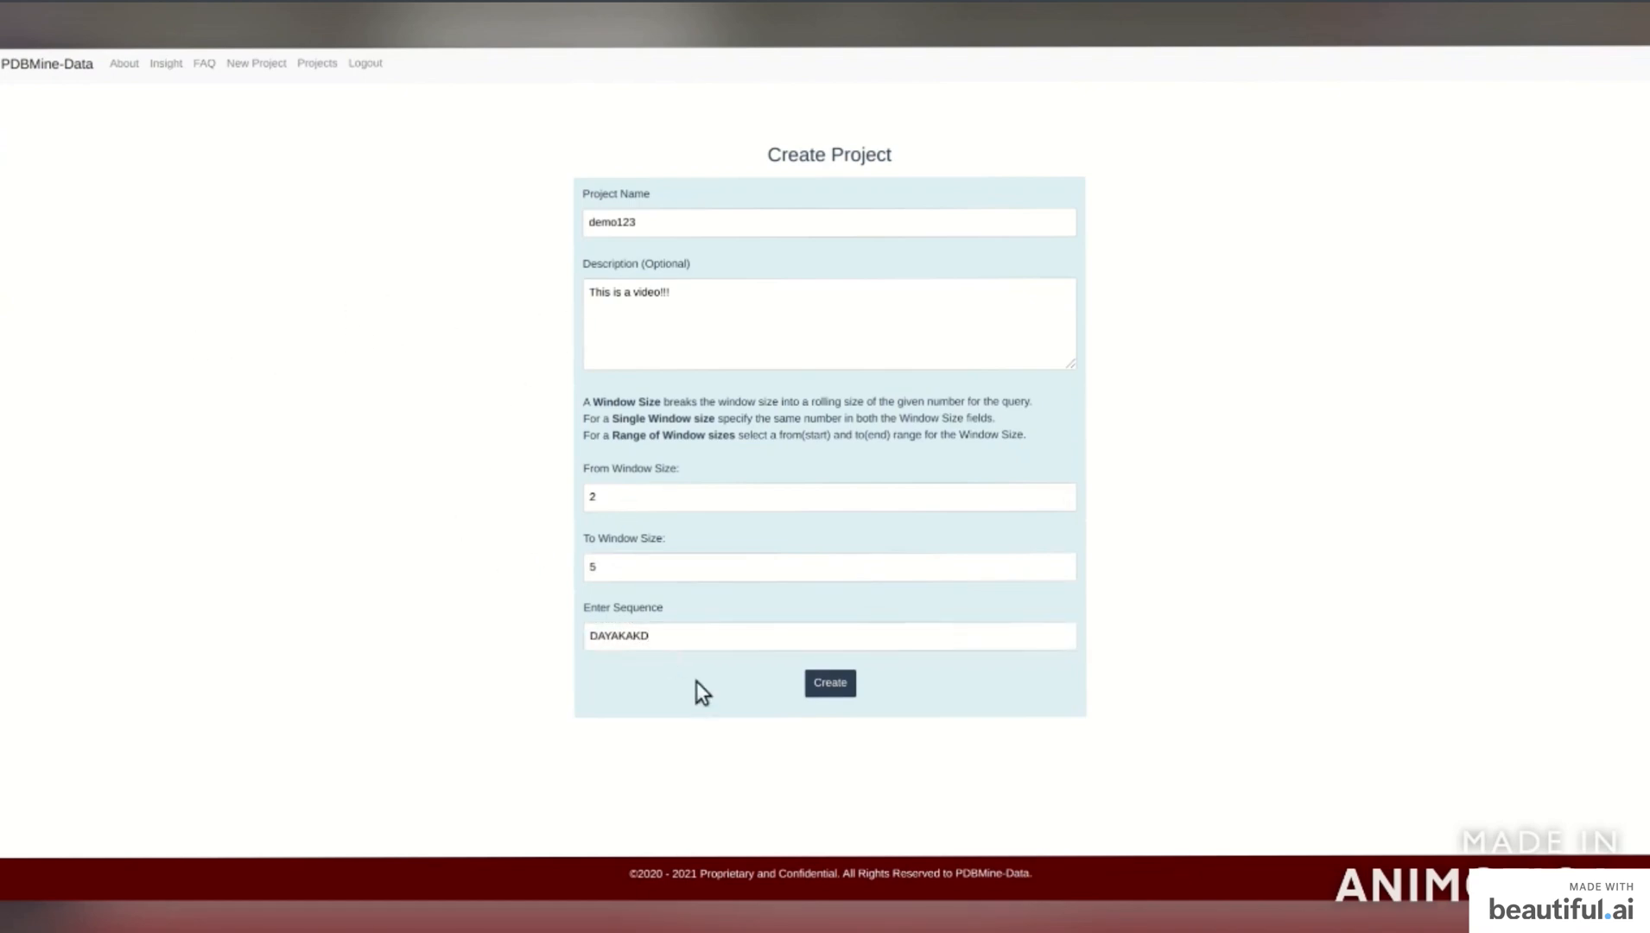
{"action": "left_click", "coordinate": [829, 683]}
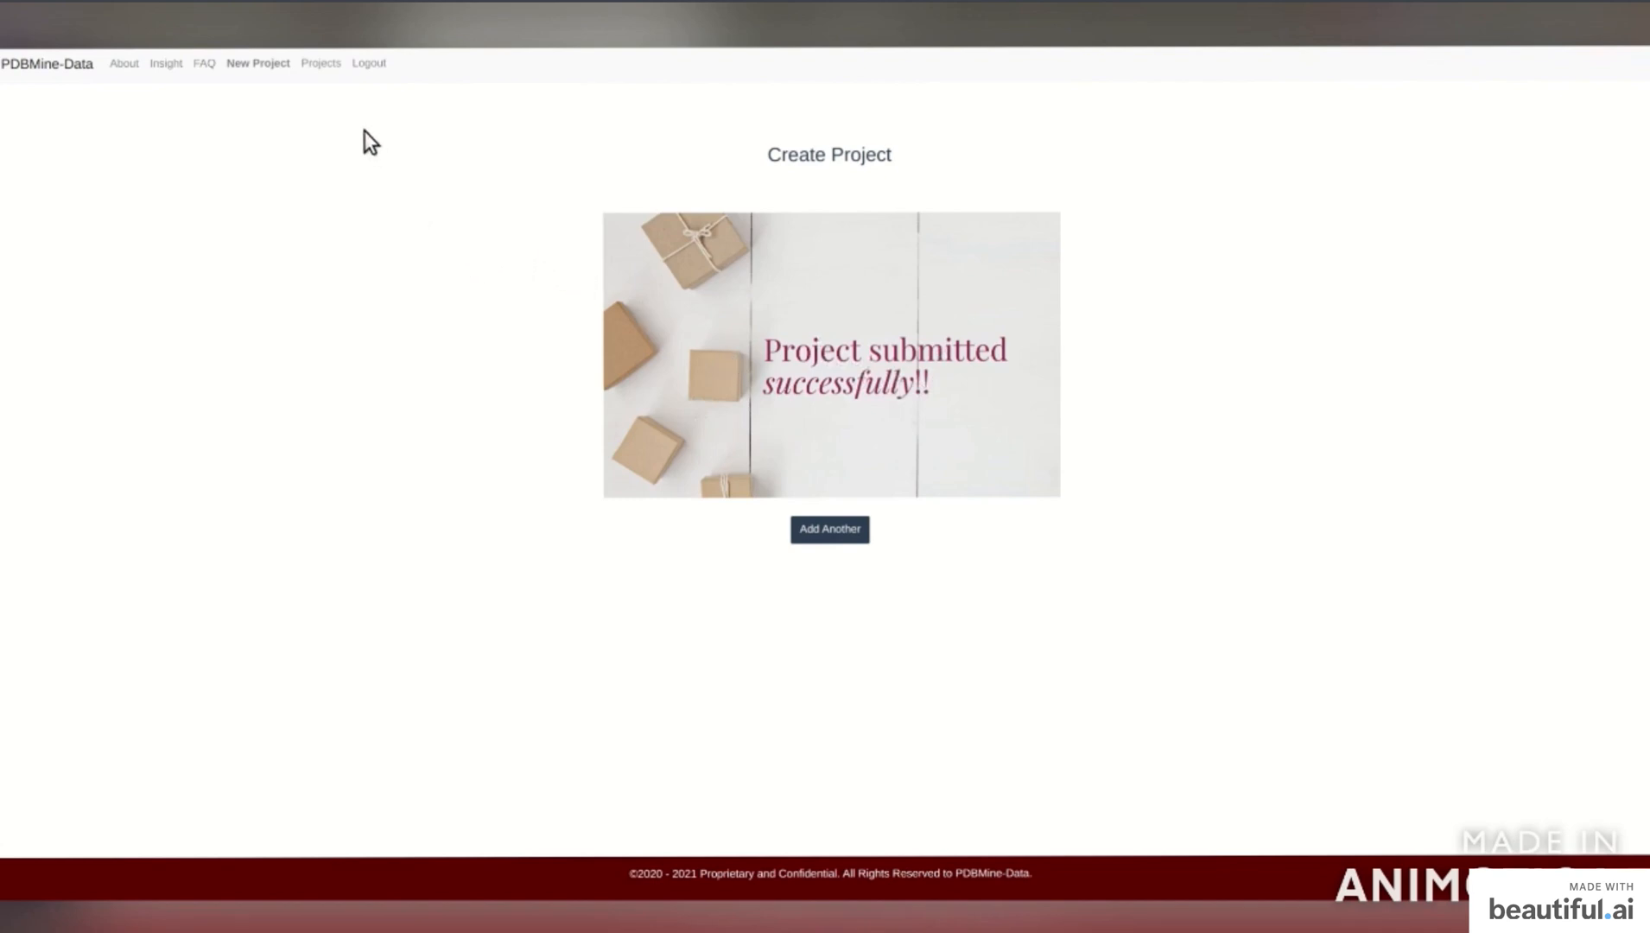
Expand demo123 in the project list and open its torsion-angle Results.
{"action": "left_click", "coordinate": [320, 63]}
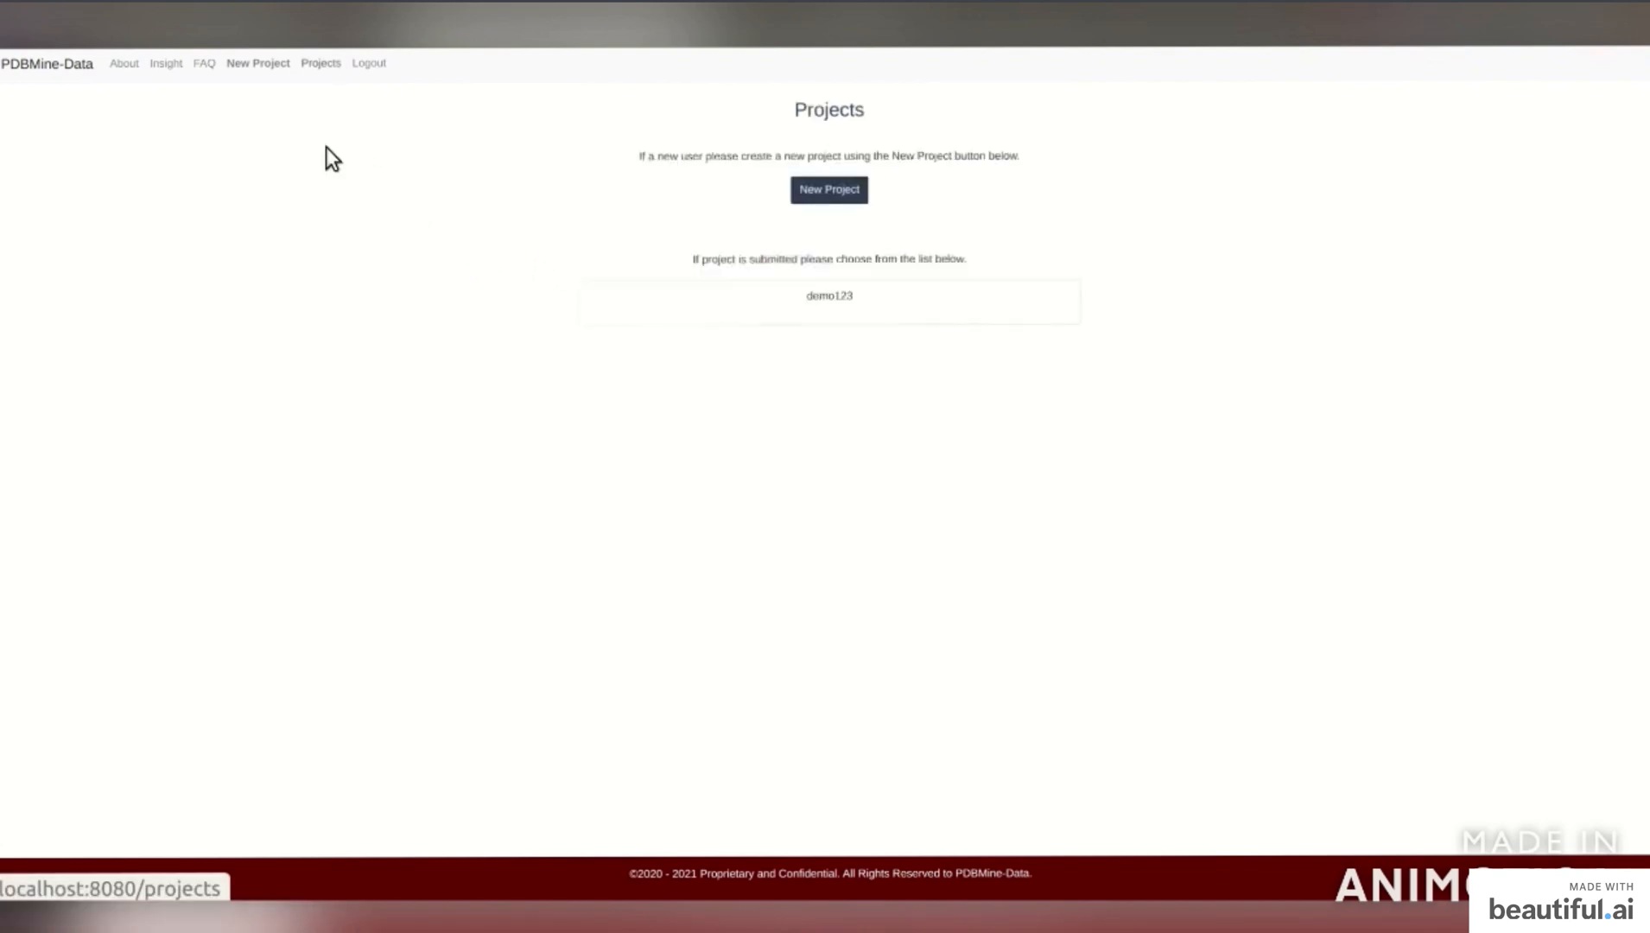
{"action": "left_click", "coordinate": [872, 309]}
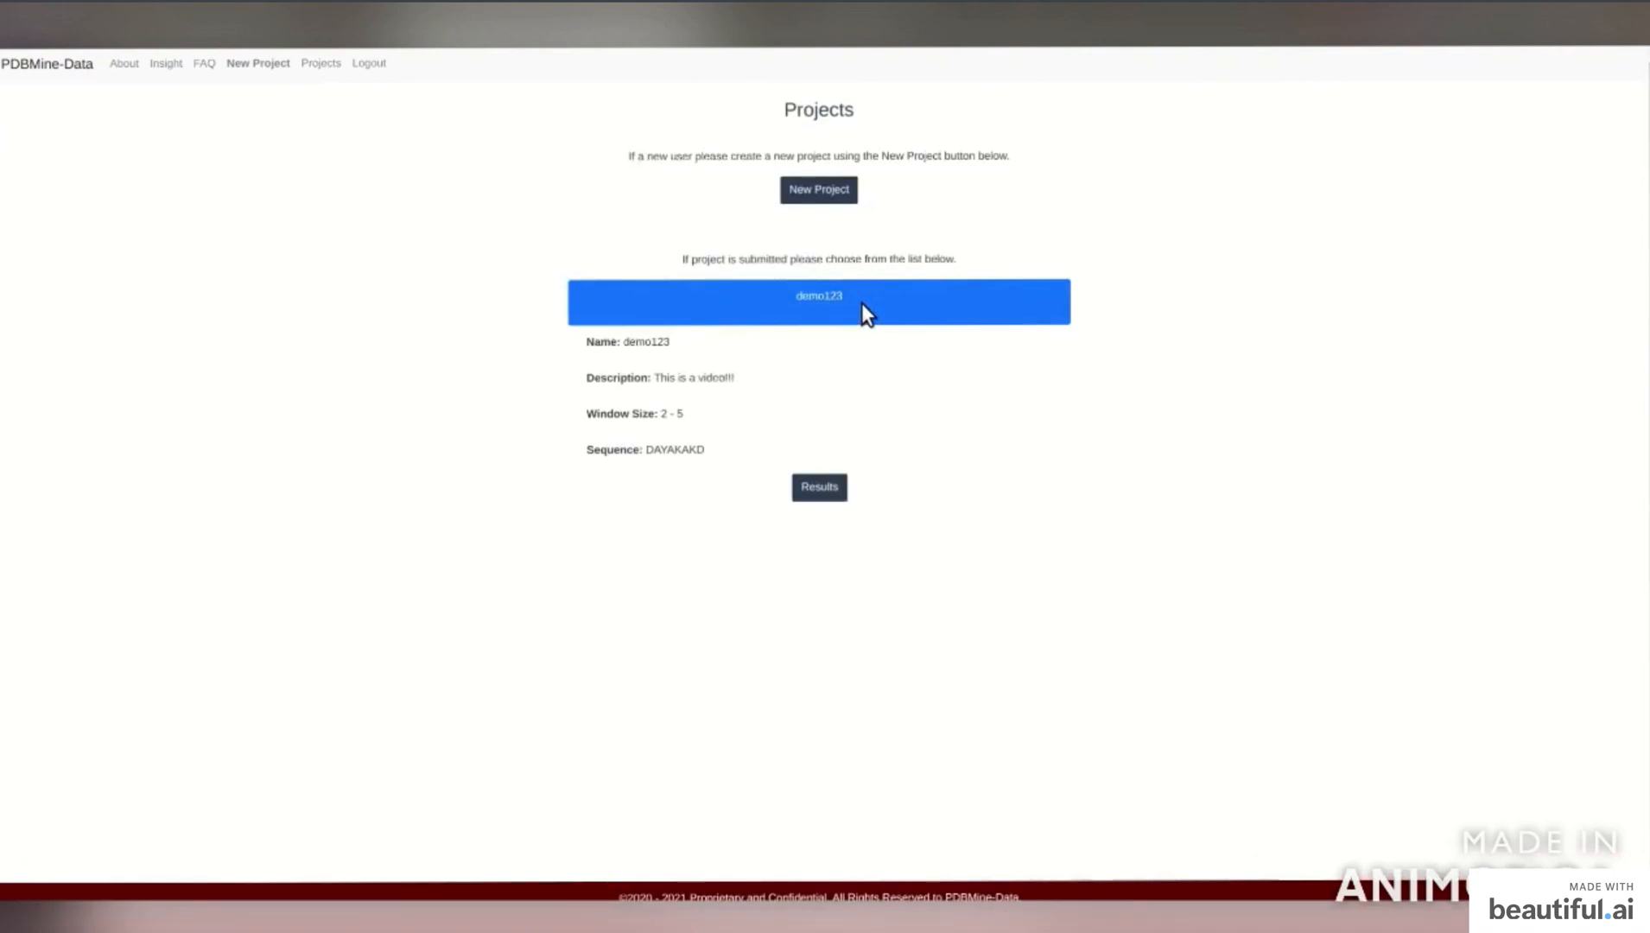
{"action": "left_click", "coordinate": [831, 490]}
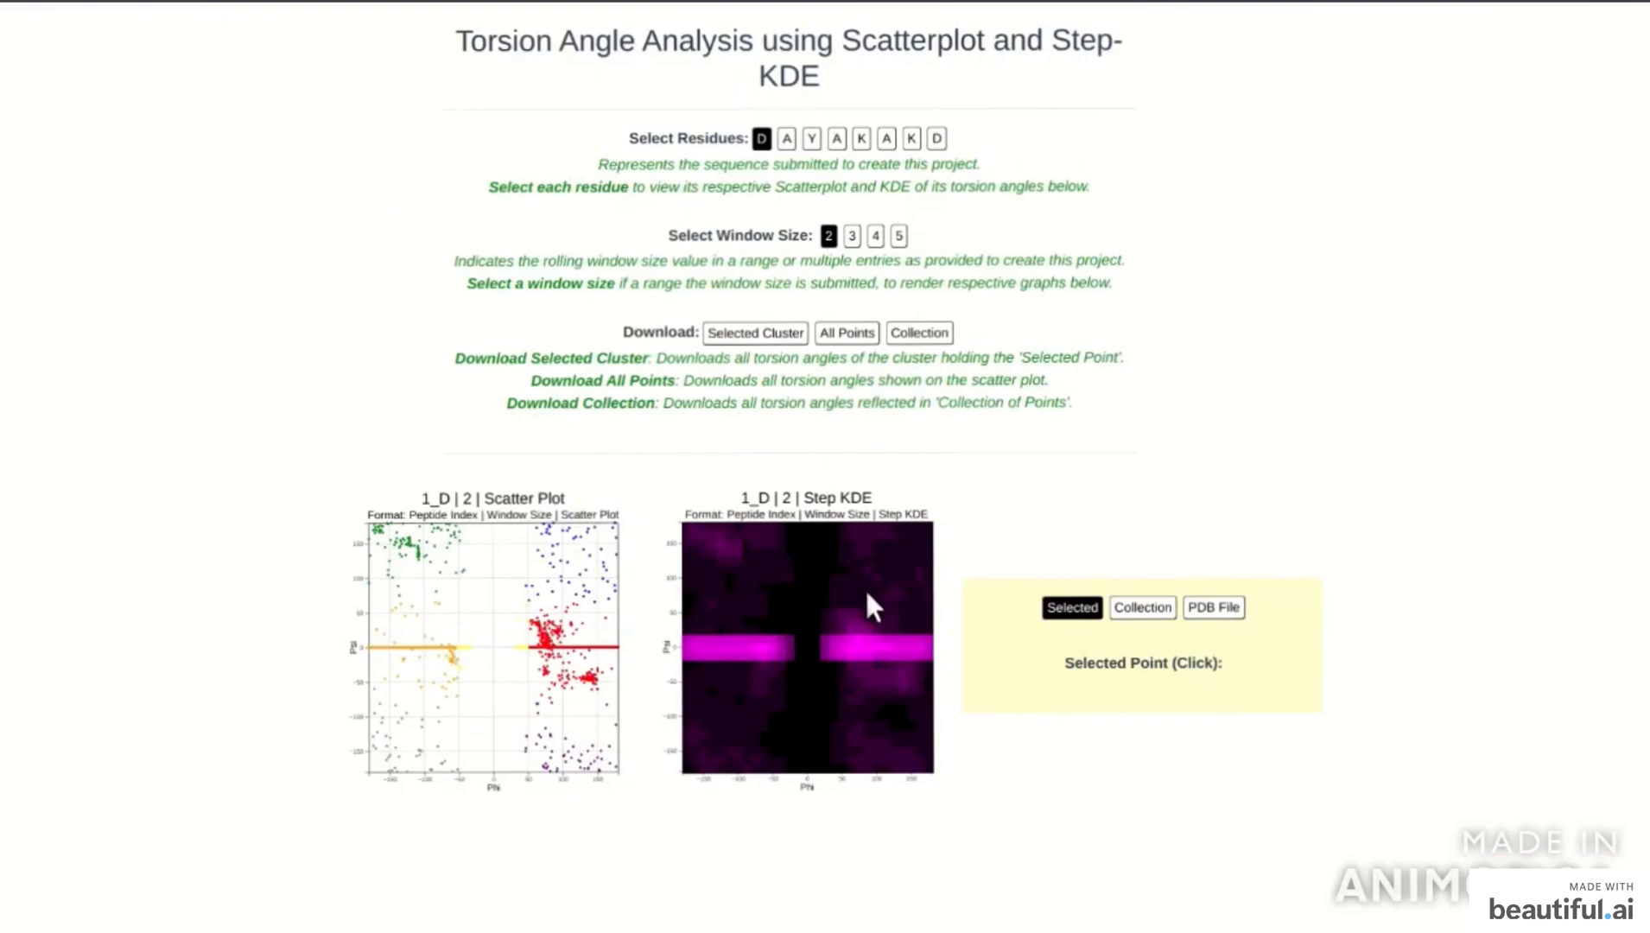
Step through residues A, Y, A, K, A, K and return to residue D.
{"action": "left_click", "coordinate": [787, 140]}
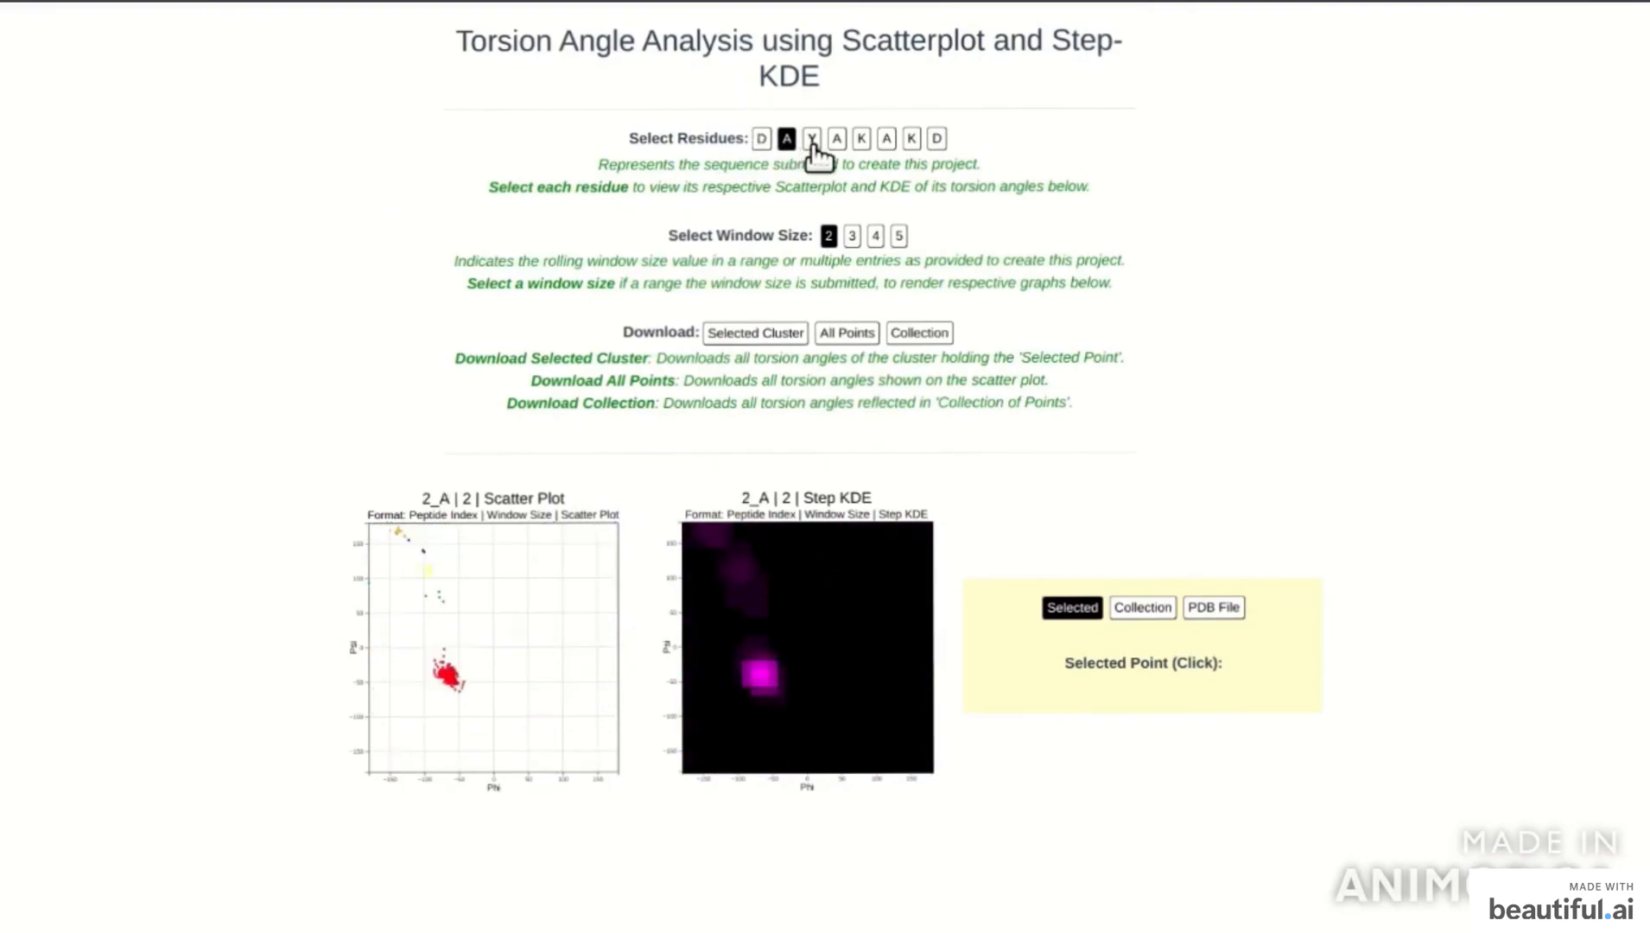
{"action": "left_click", "coordinate": [813, 141]}
{"action": "left_click", "coordinate": [836, 140]}
{"action": "left_click", "coordinate": [861, 141]}
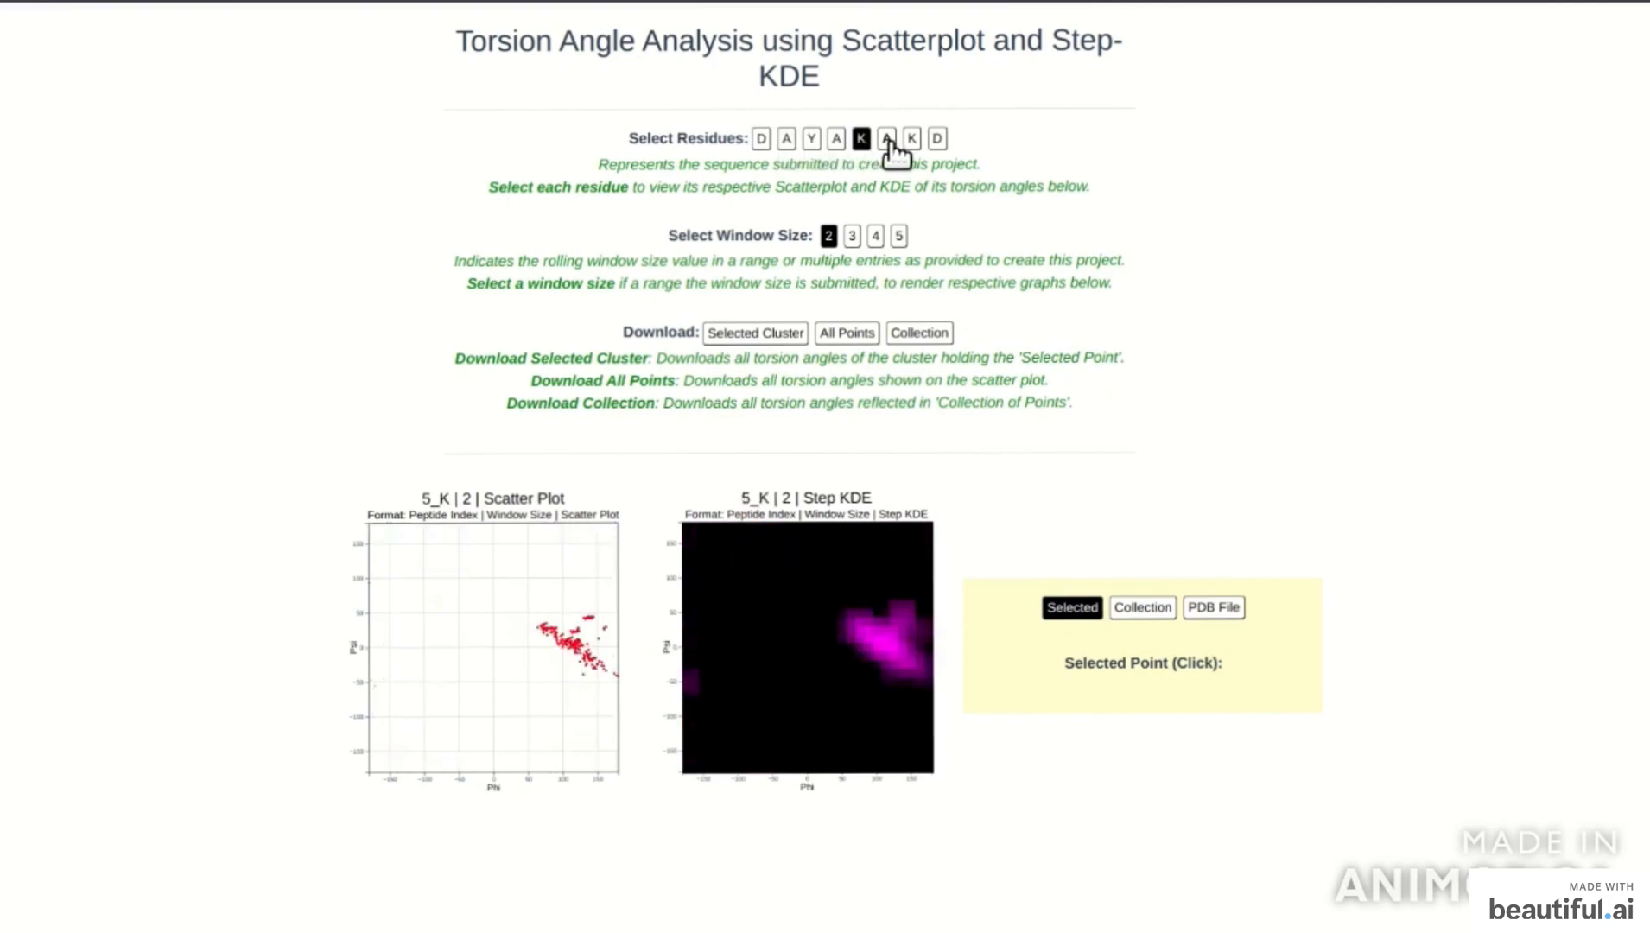
{"action": "left_click", "coordinate": [887, 140]}
{"action": "left_click", "coordinate": [912, 141]}
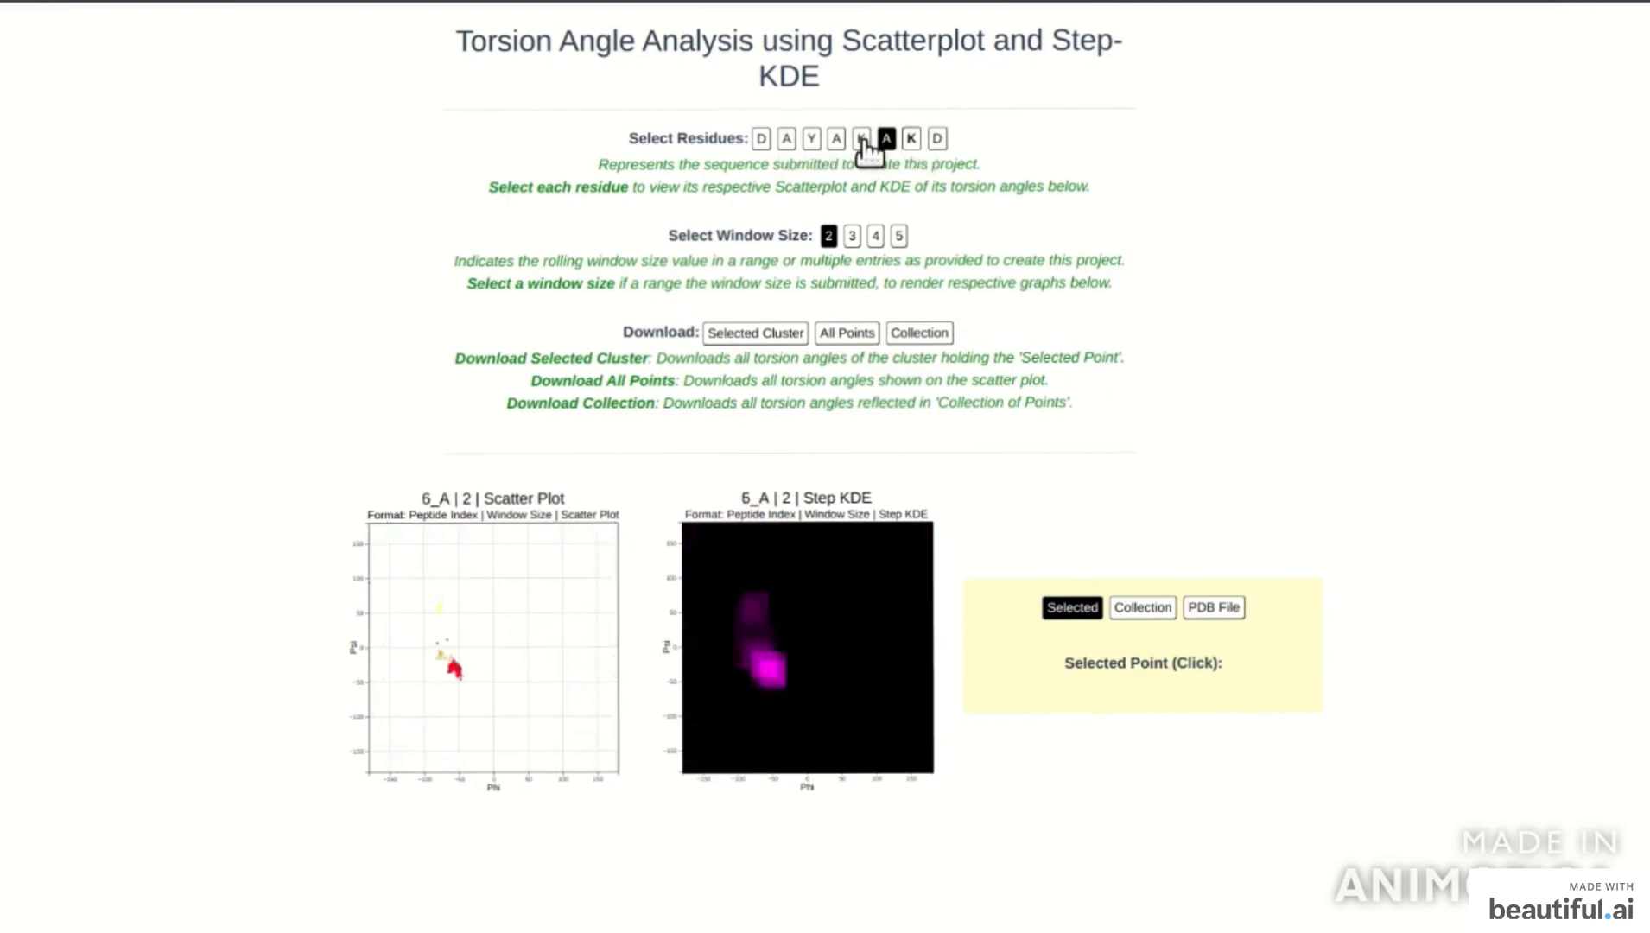
{"action": "left_click", "coordinate": [762, 141]}
Toggle window size 5 back to 2, select point [78.4,14.6], then choose All Points.
{"action": "left_click", "coordinate": [899, 237]}
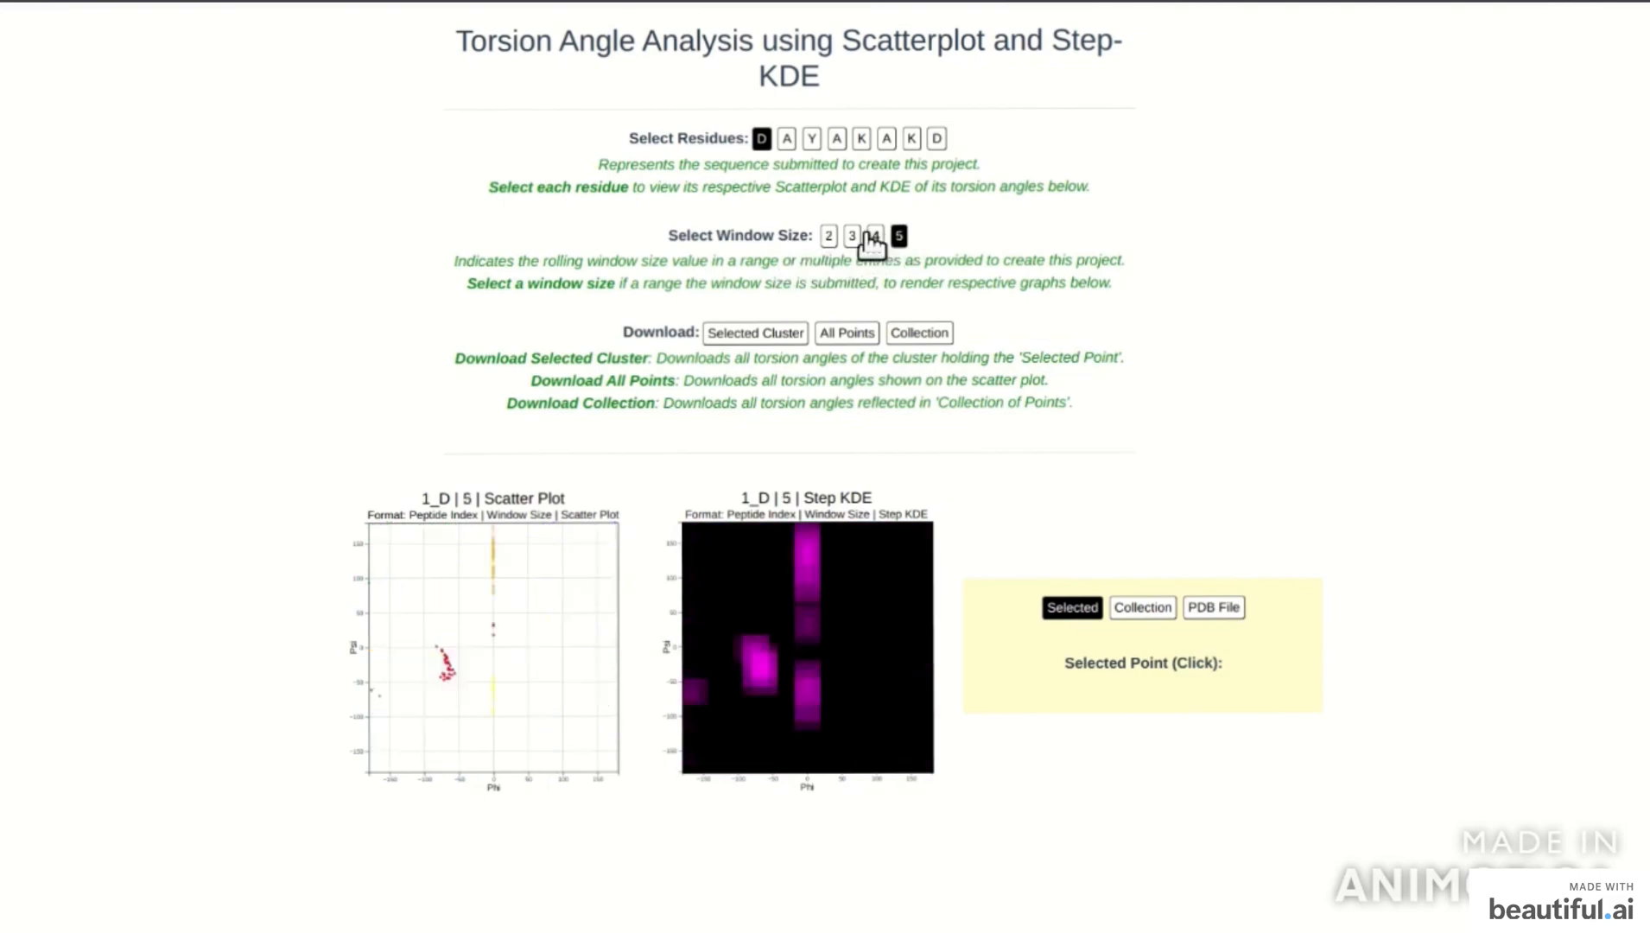
{"action": "left_click", "coordinate": [829, 236]}
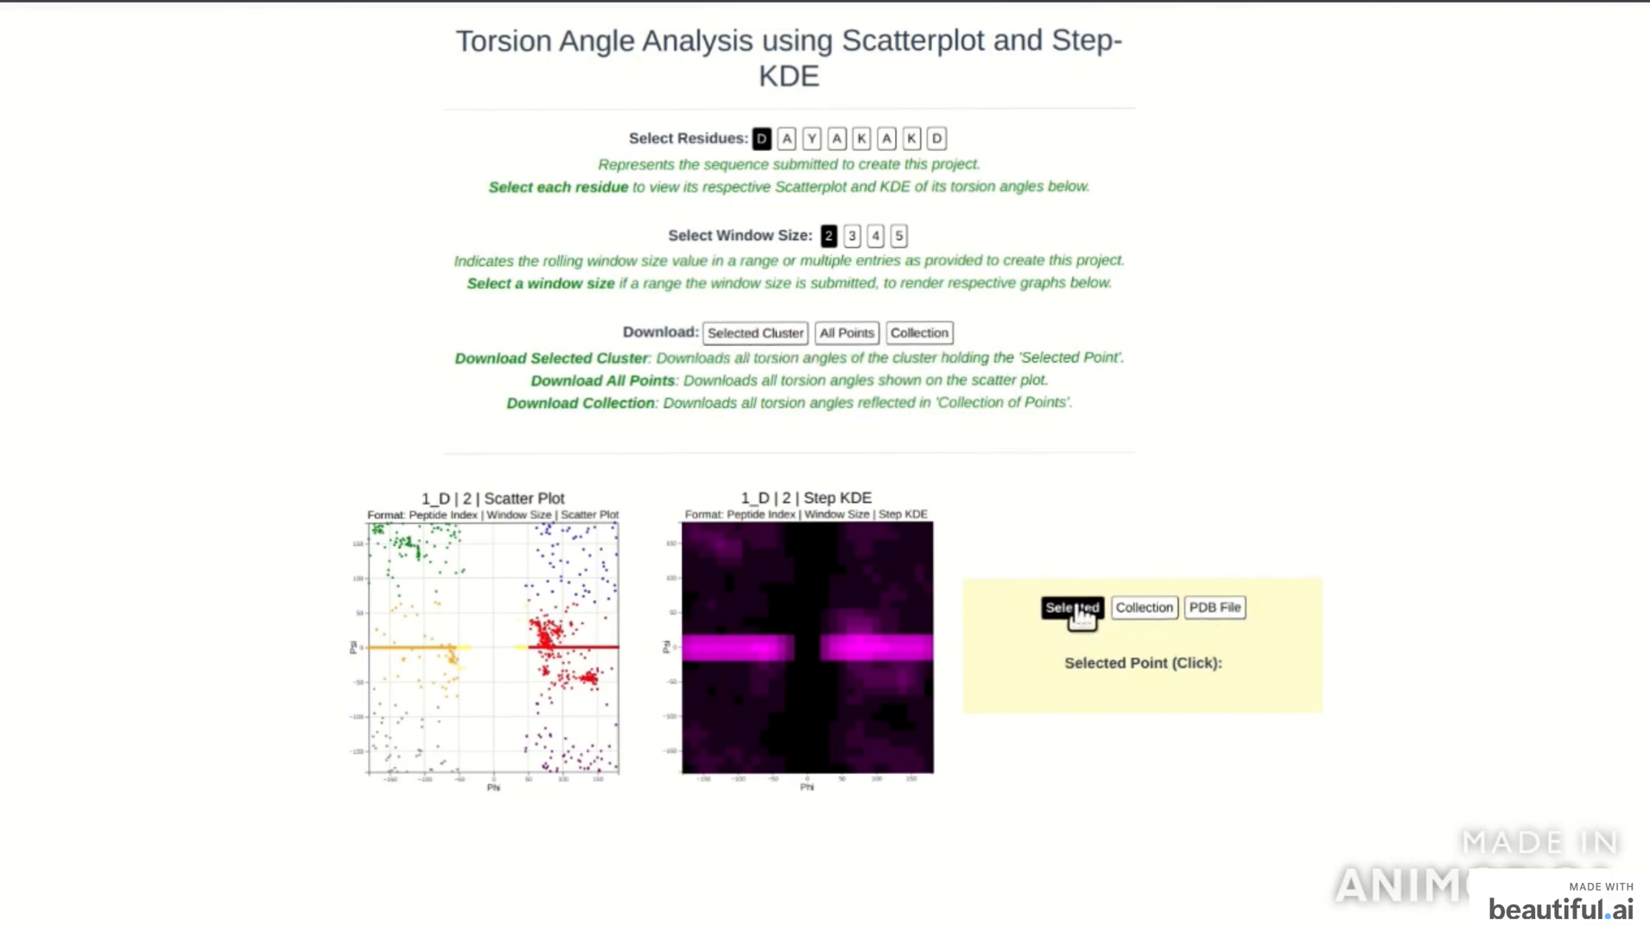
{"action": "left_click", "coordinate": [546, 640]}
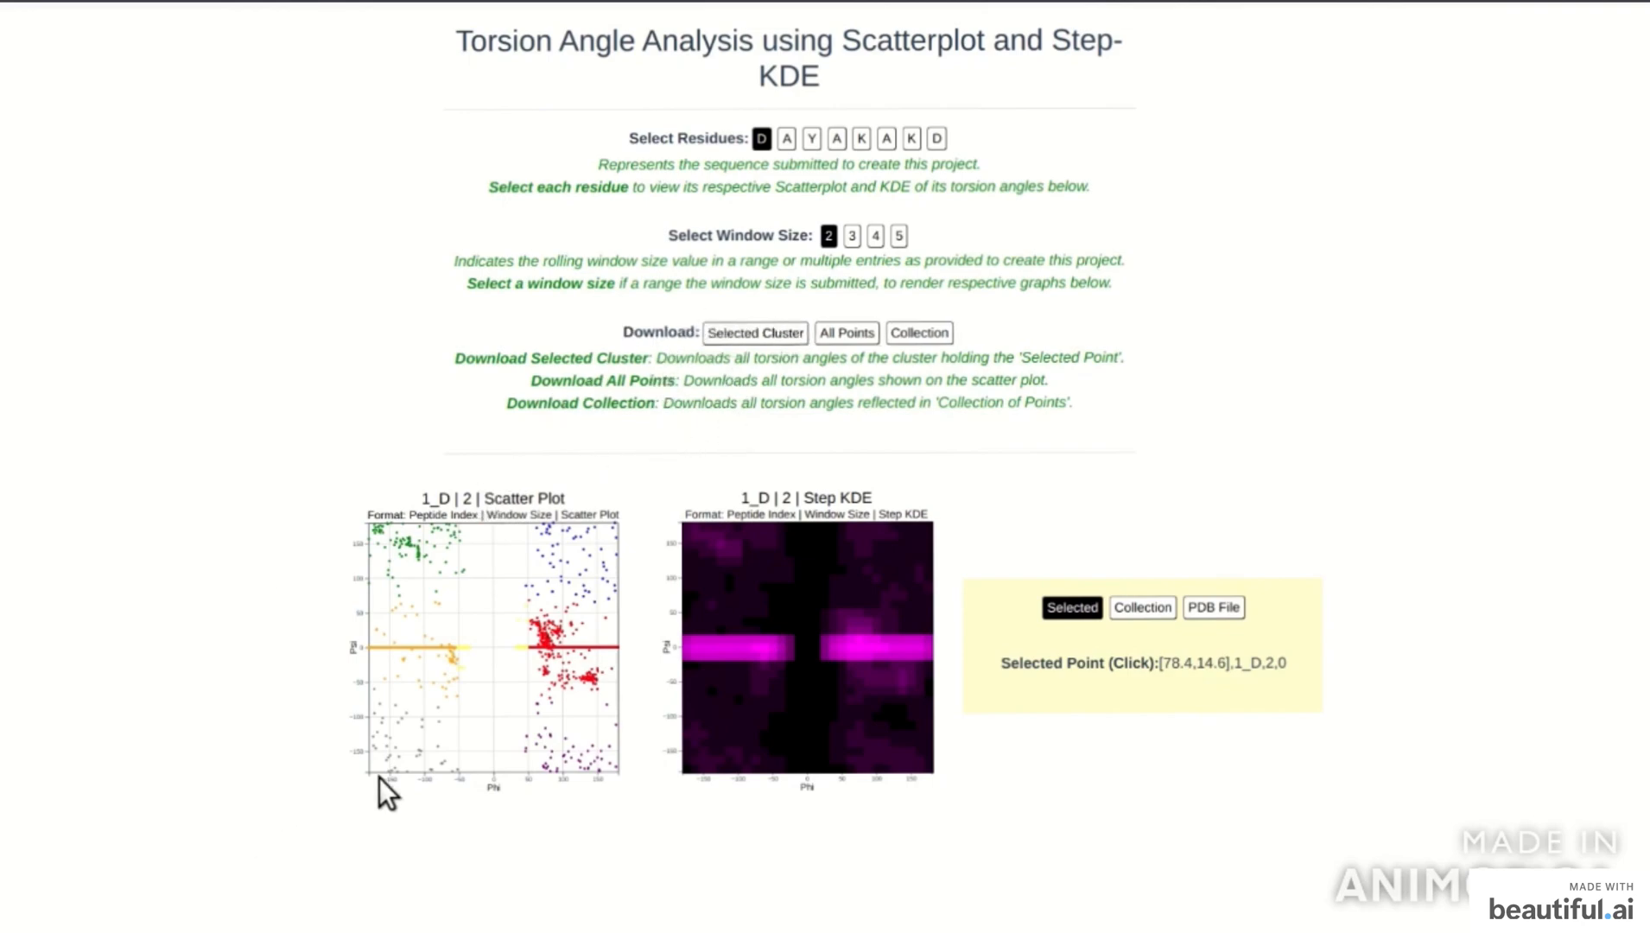
{"action": "left_click", "coordinate": [858, 341]}
Use the Collection tab to add four red-cluster points, starting with [73.8,7.1] and [79.6,-2.4].
{"action": "left_click", "coordinate": [1136, 605]}
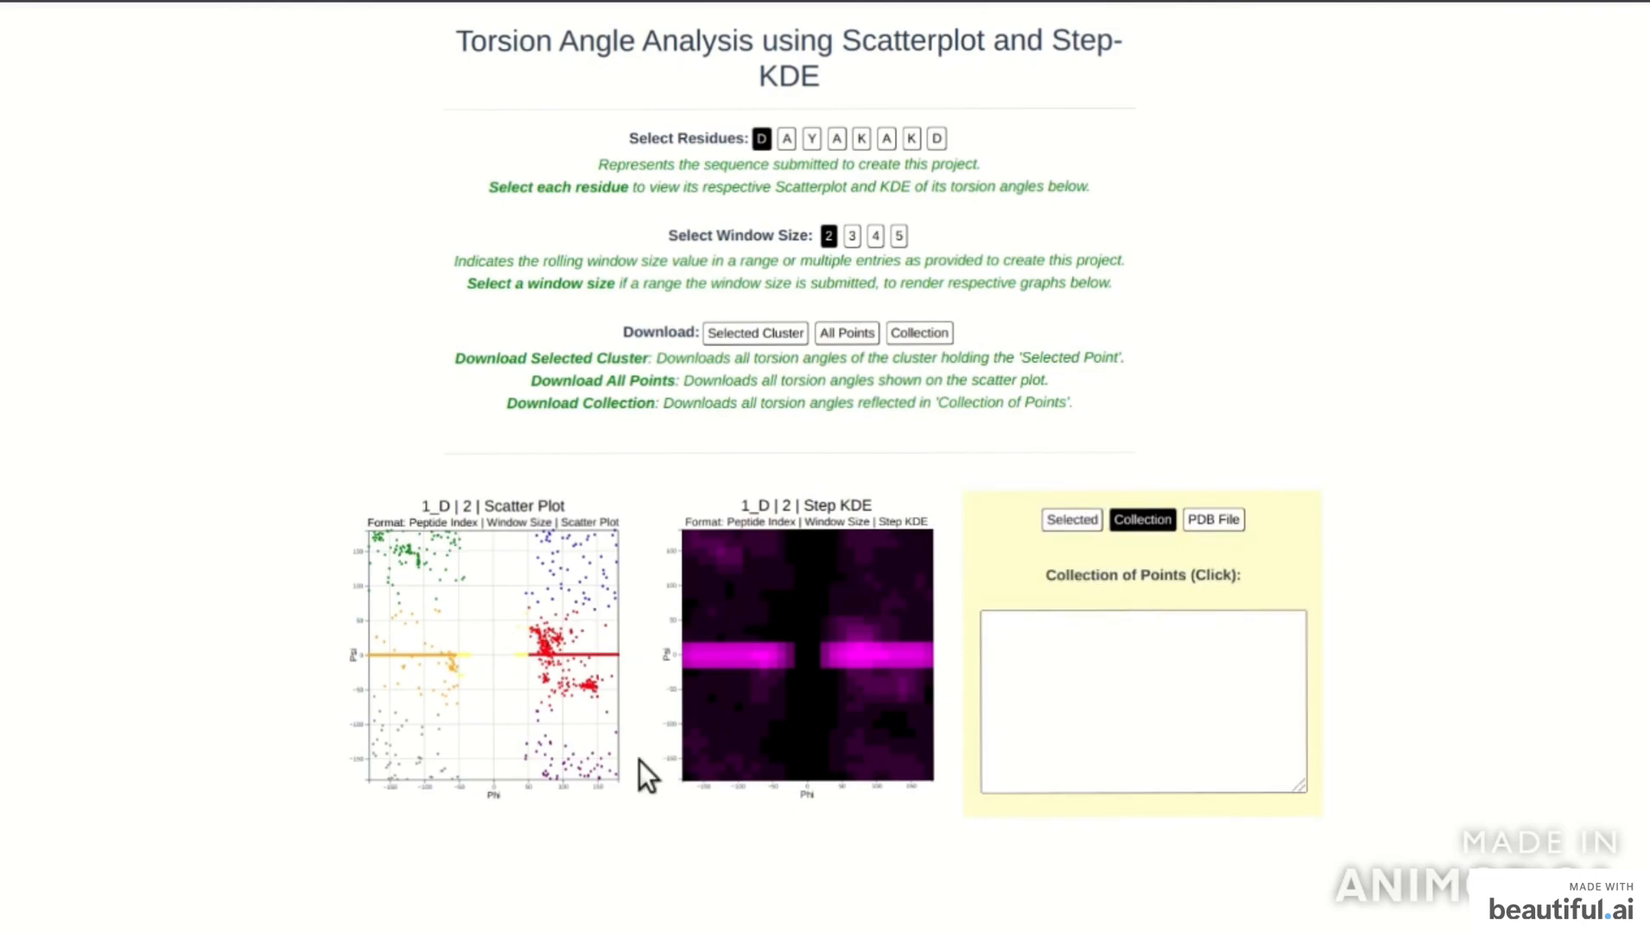
{"action": "left_click", "coordinate": [545, 652]}
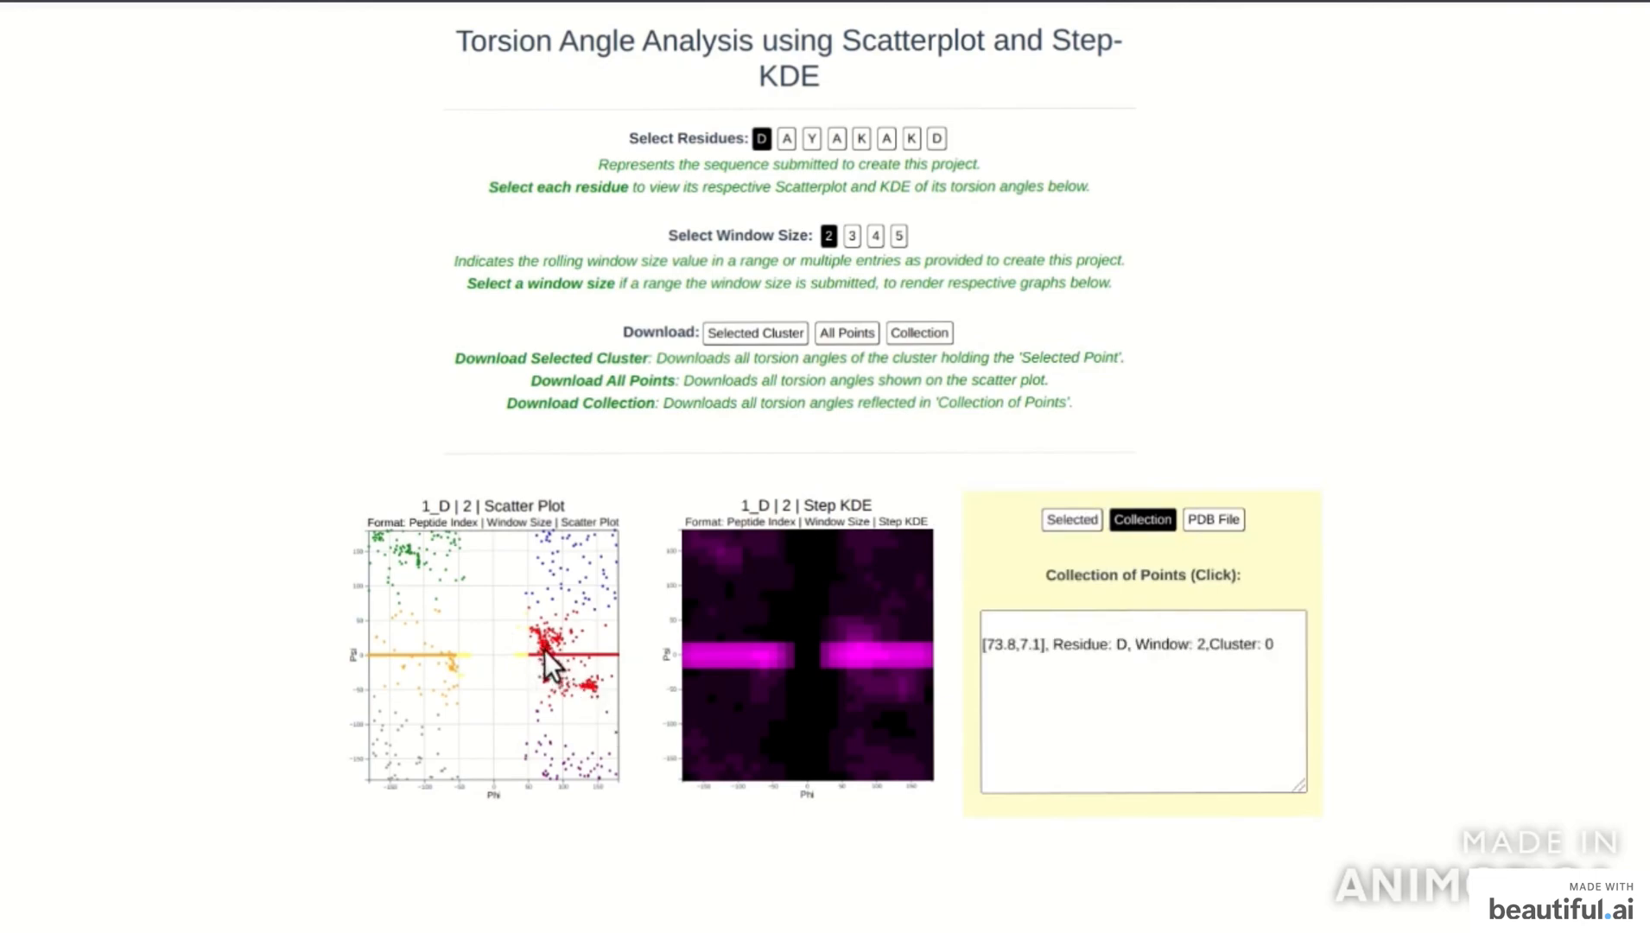
{"action": "left_click", "coordinate": [545, 653]}
{"action": "left_click", "coordinate": [547, 655]}
{"action": "left_click", "coordinate": [548, 657]}
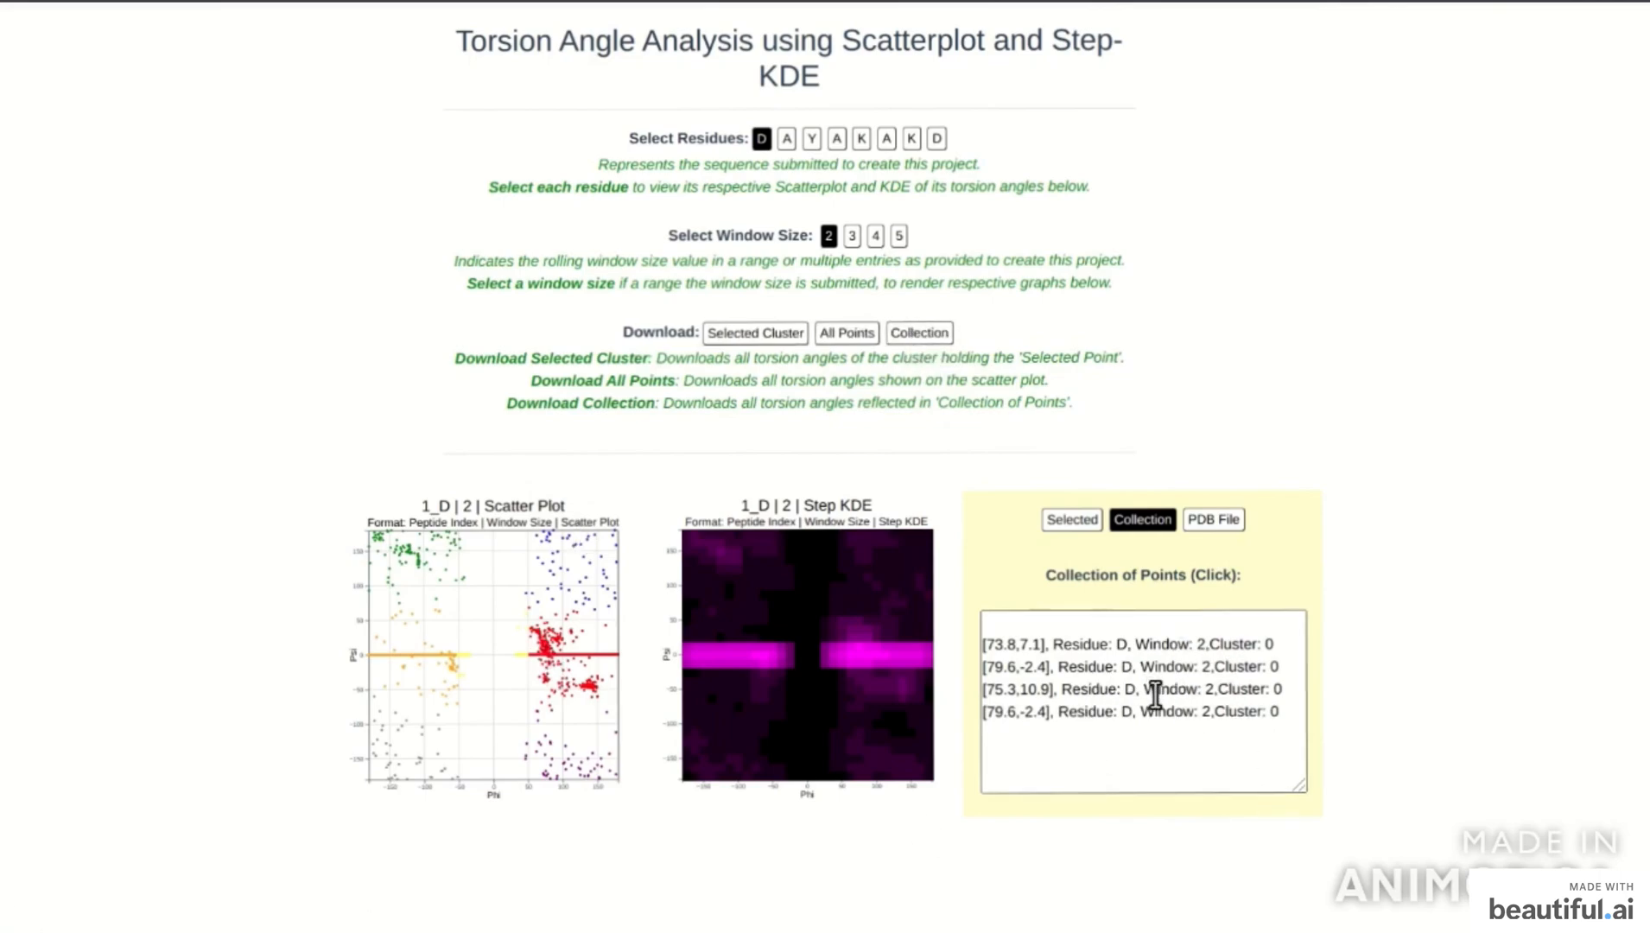
Fill rows D, A (-63.6/36) and Y, then try Generate and dismiss the missing-angles warning.
{"action": "left_click", "coordinate": [1214, 520]}
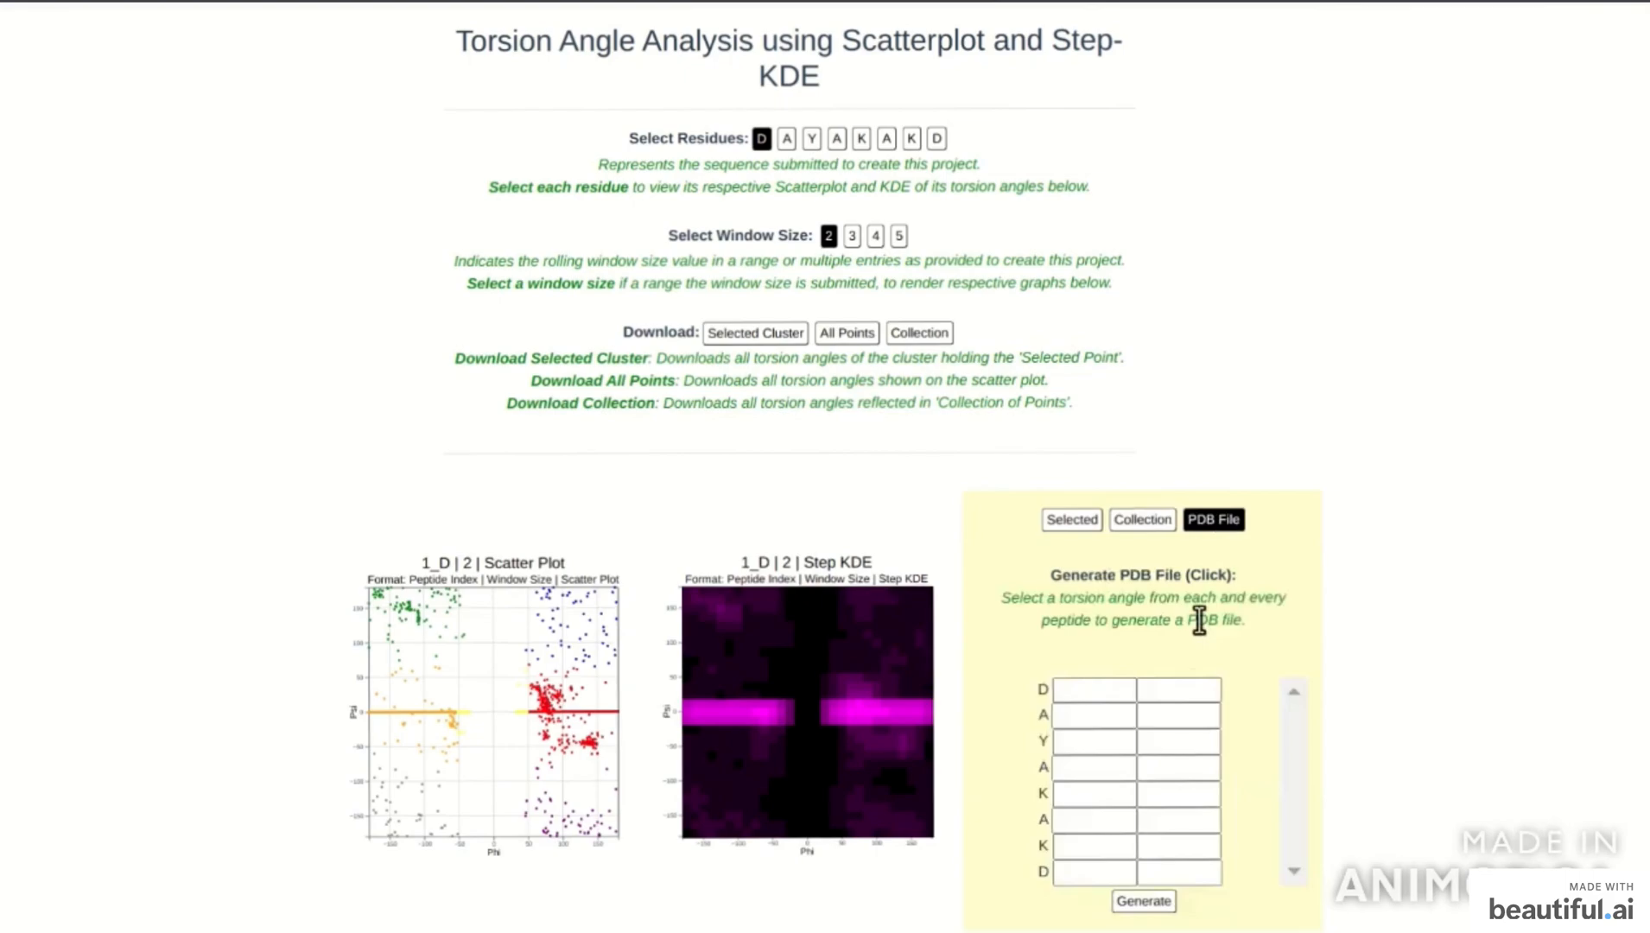
{"action": "left_click", "coordinate": [549, 708]}
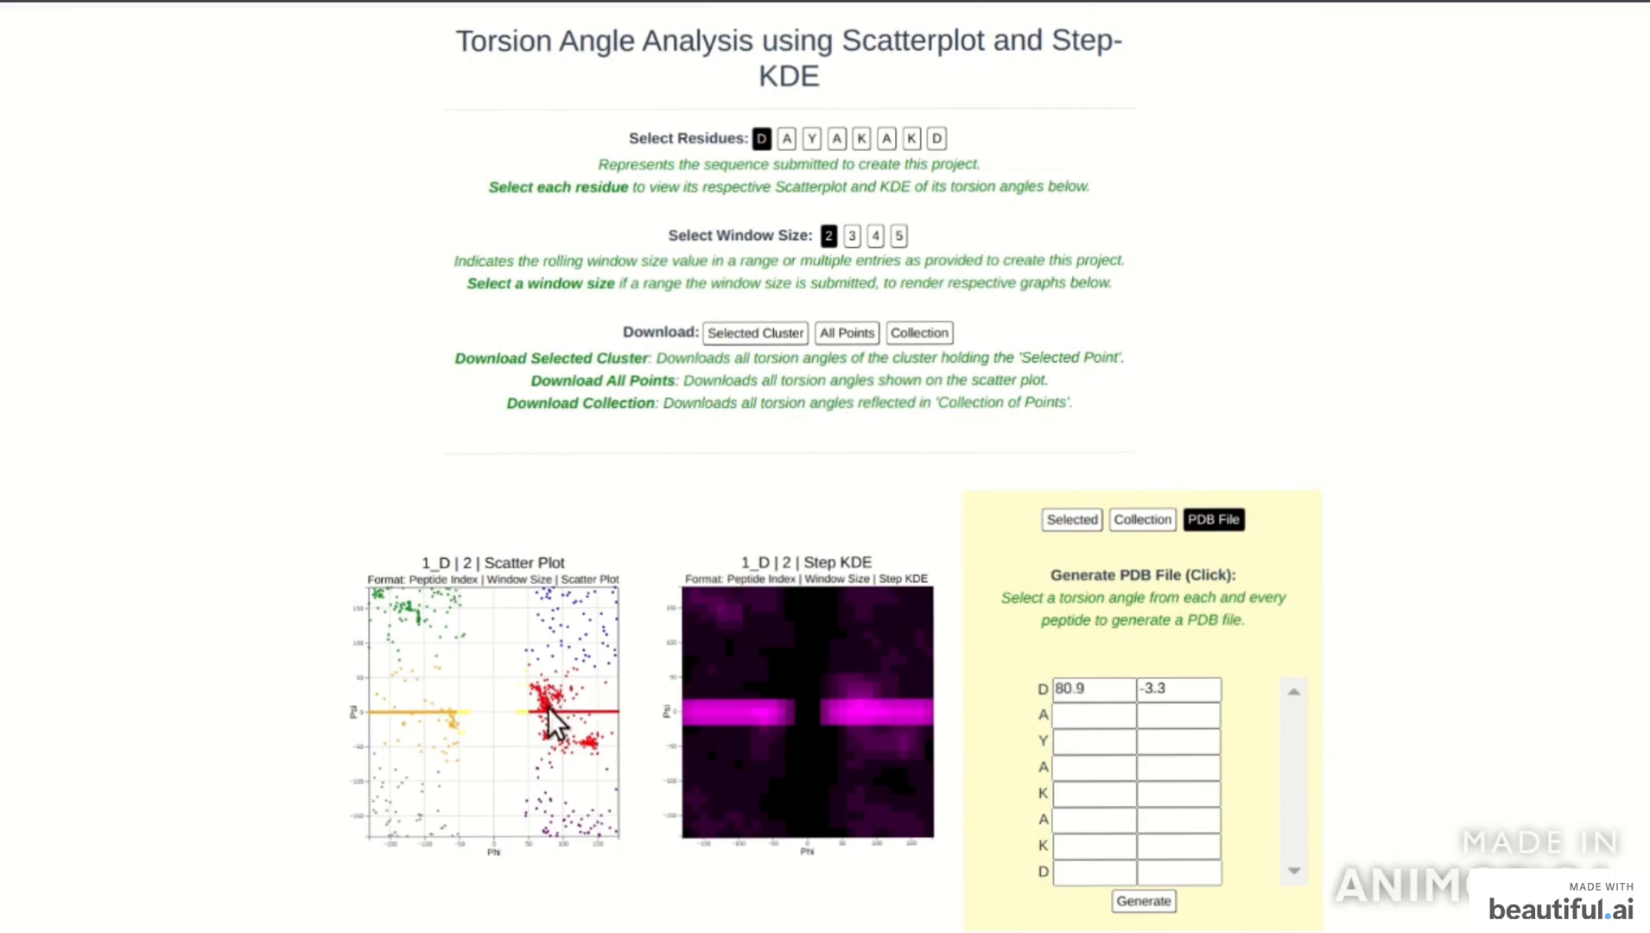
{"action": "left_click", "coordinate": [786, 138]}
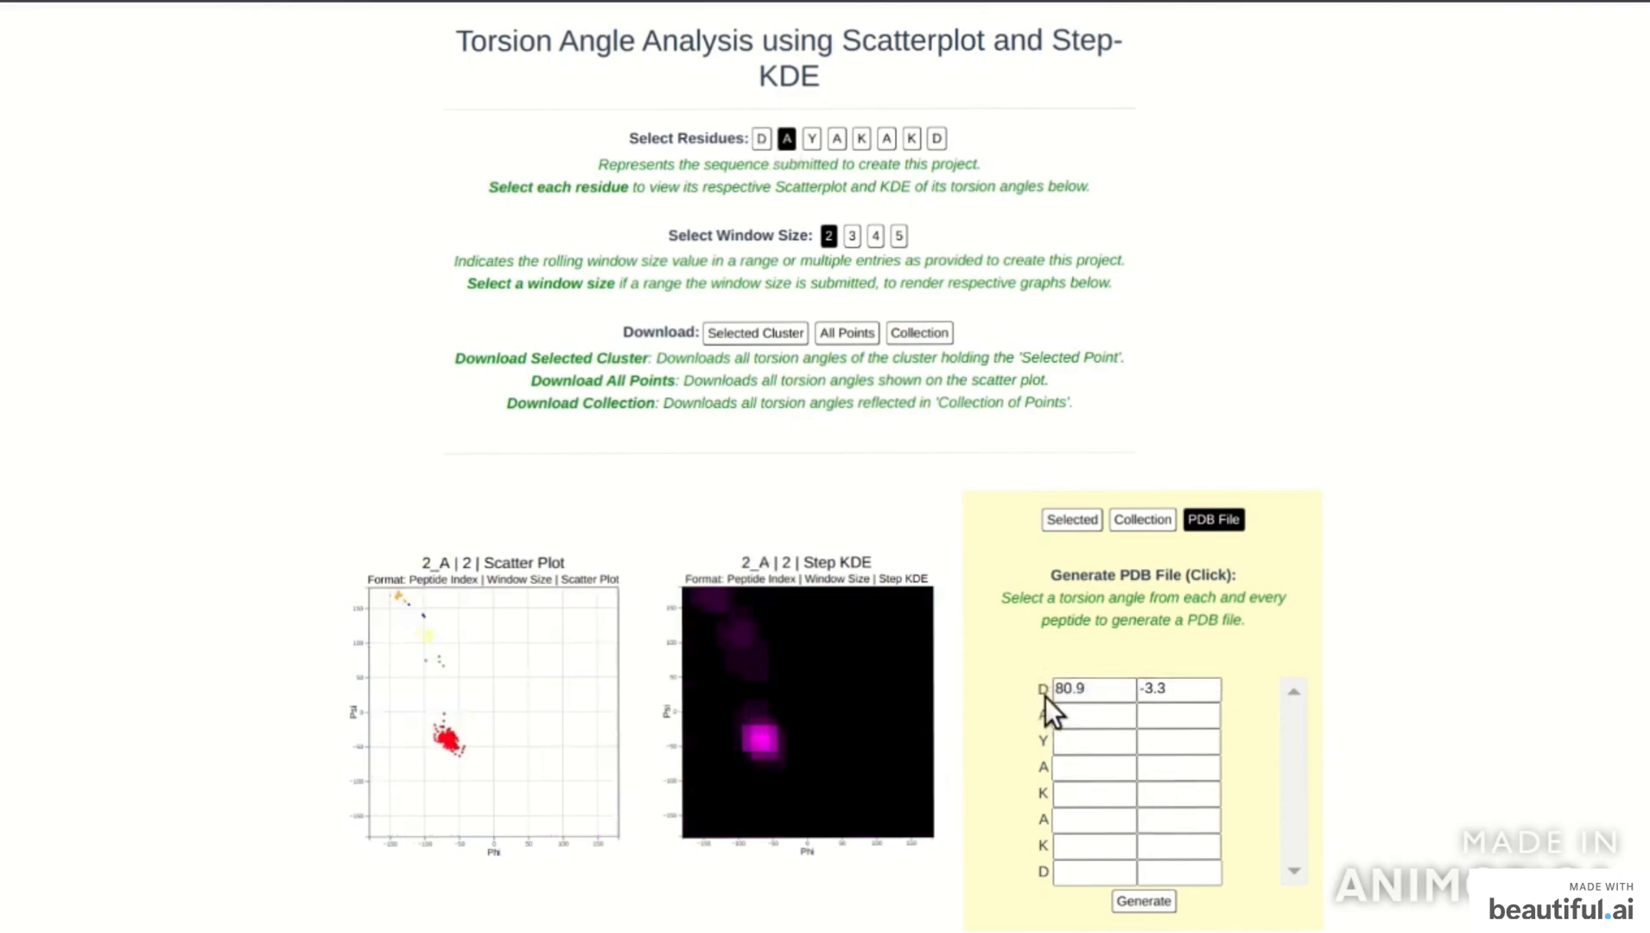
{"action": "left_click", "coordinate": [448, 735]}
{"action": "left_click", "coordinate": [812, 138]}
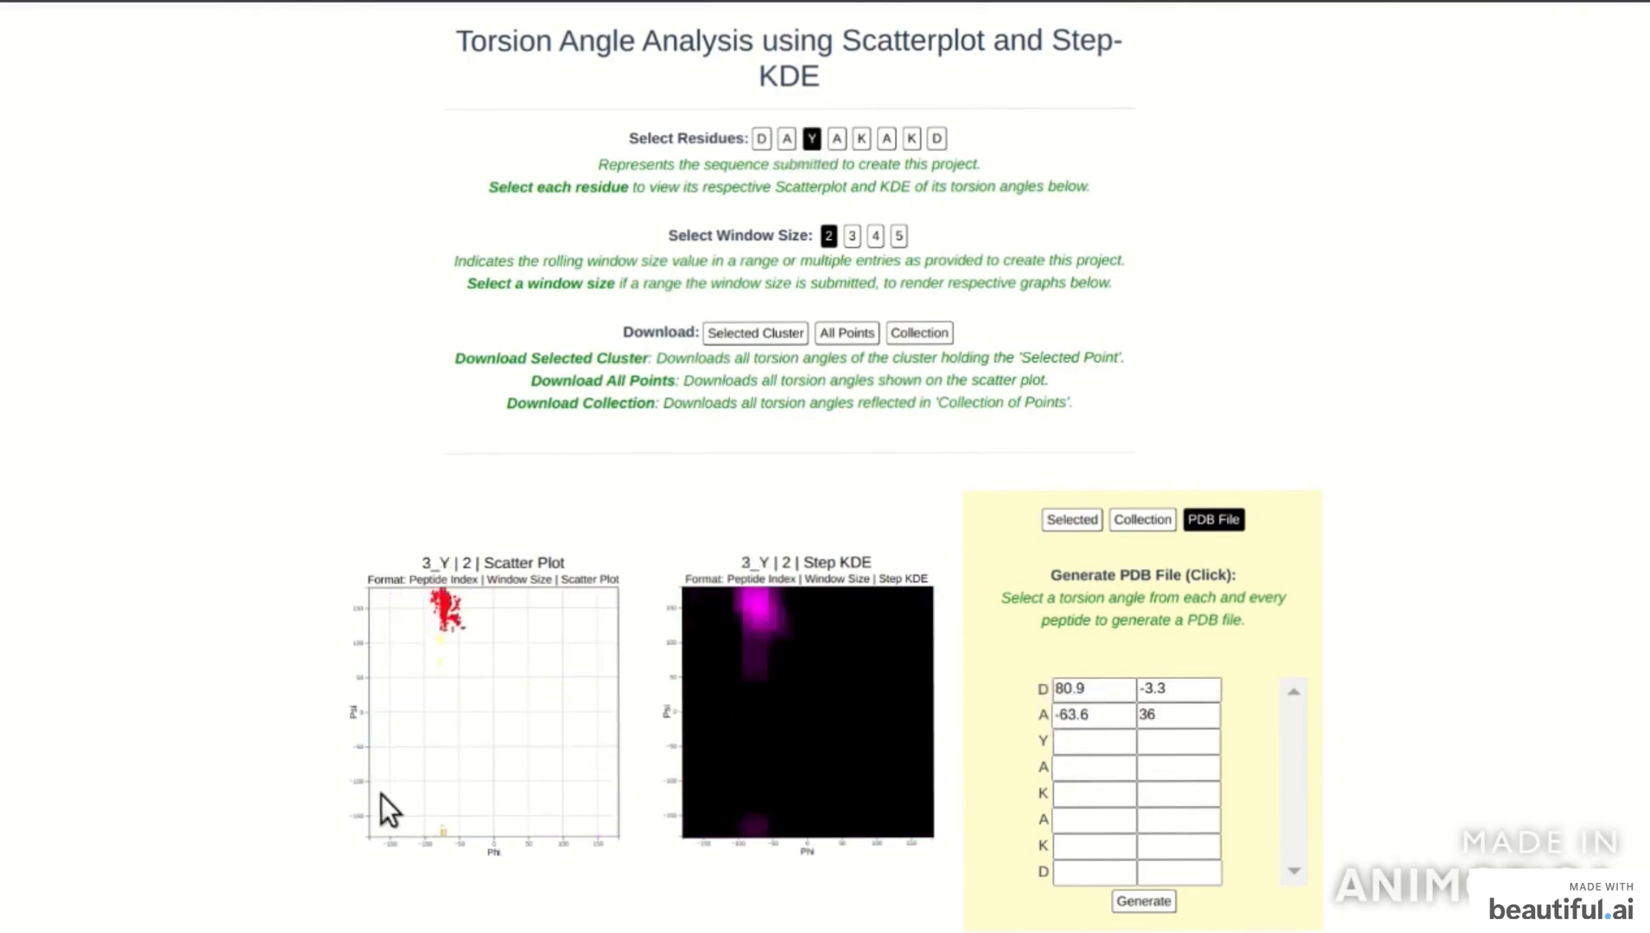
{"action": "left_click", "coordinate": [444, 610]}
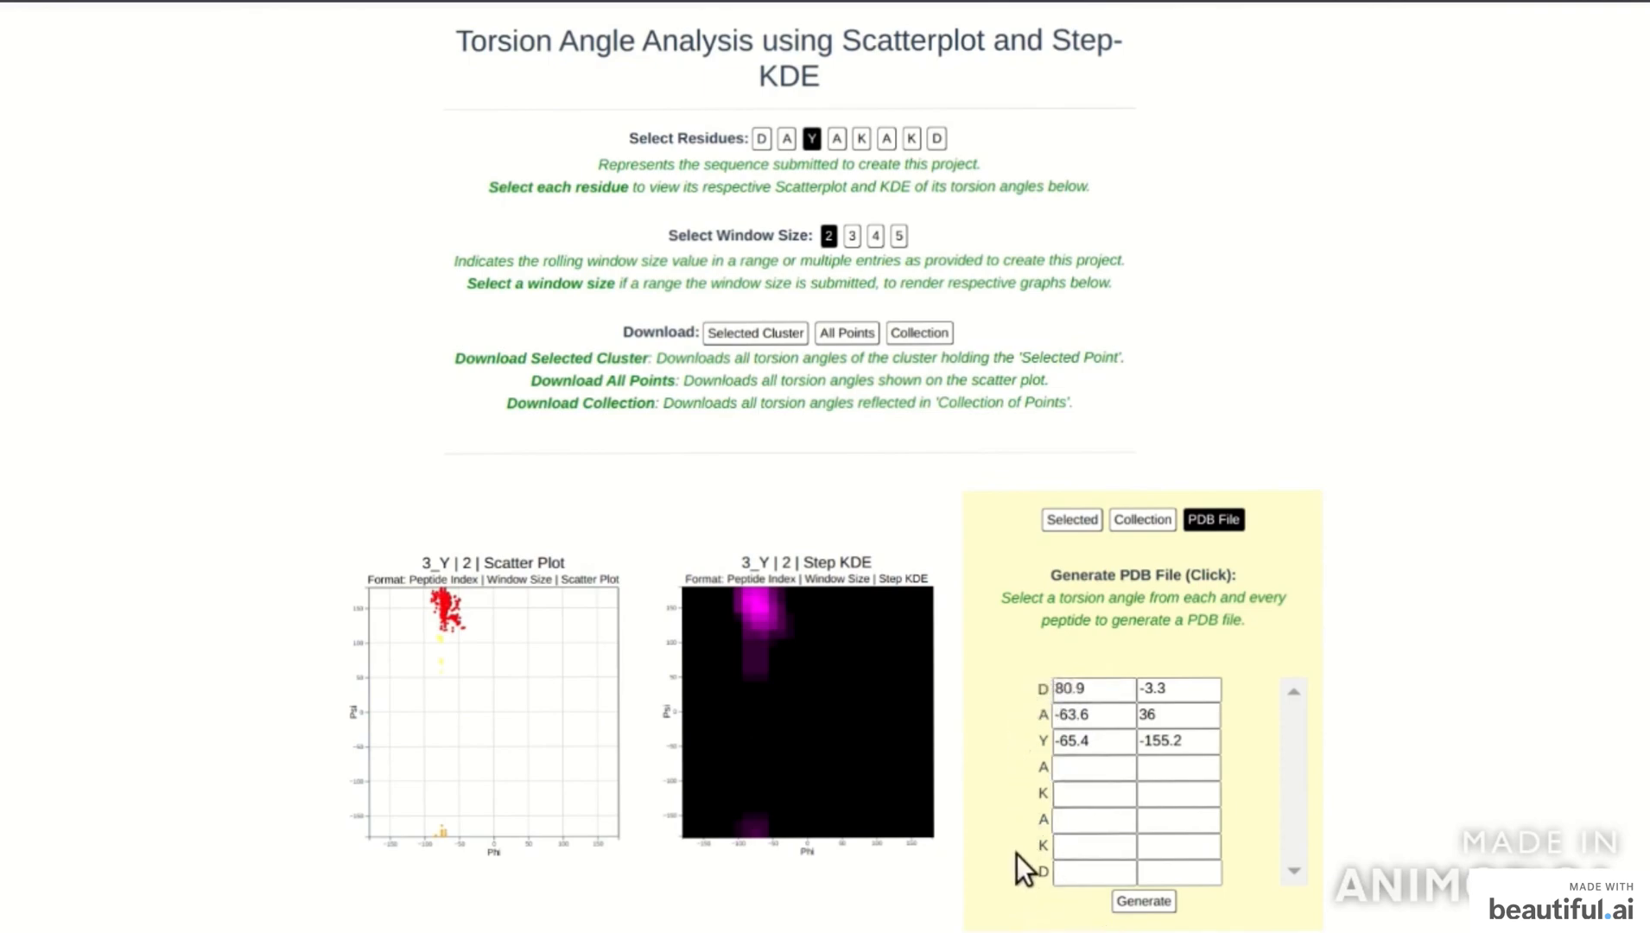
{"action": "left_click", "coordinate": [1142, 901]}
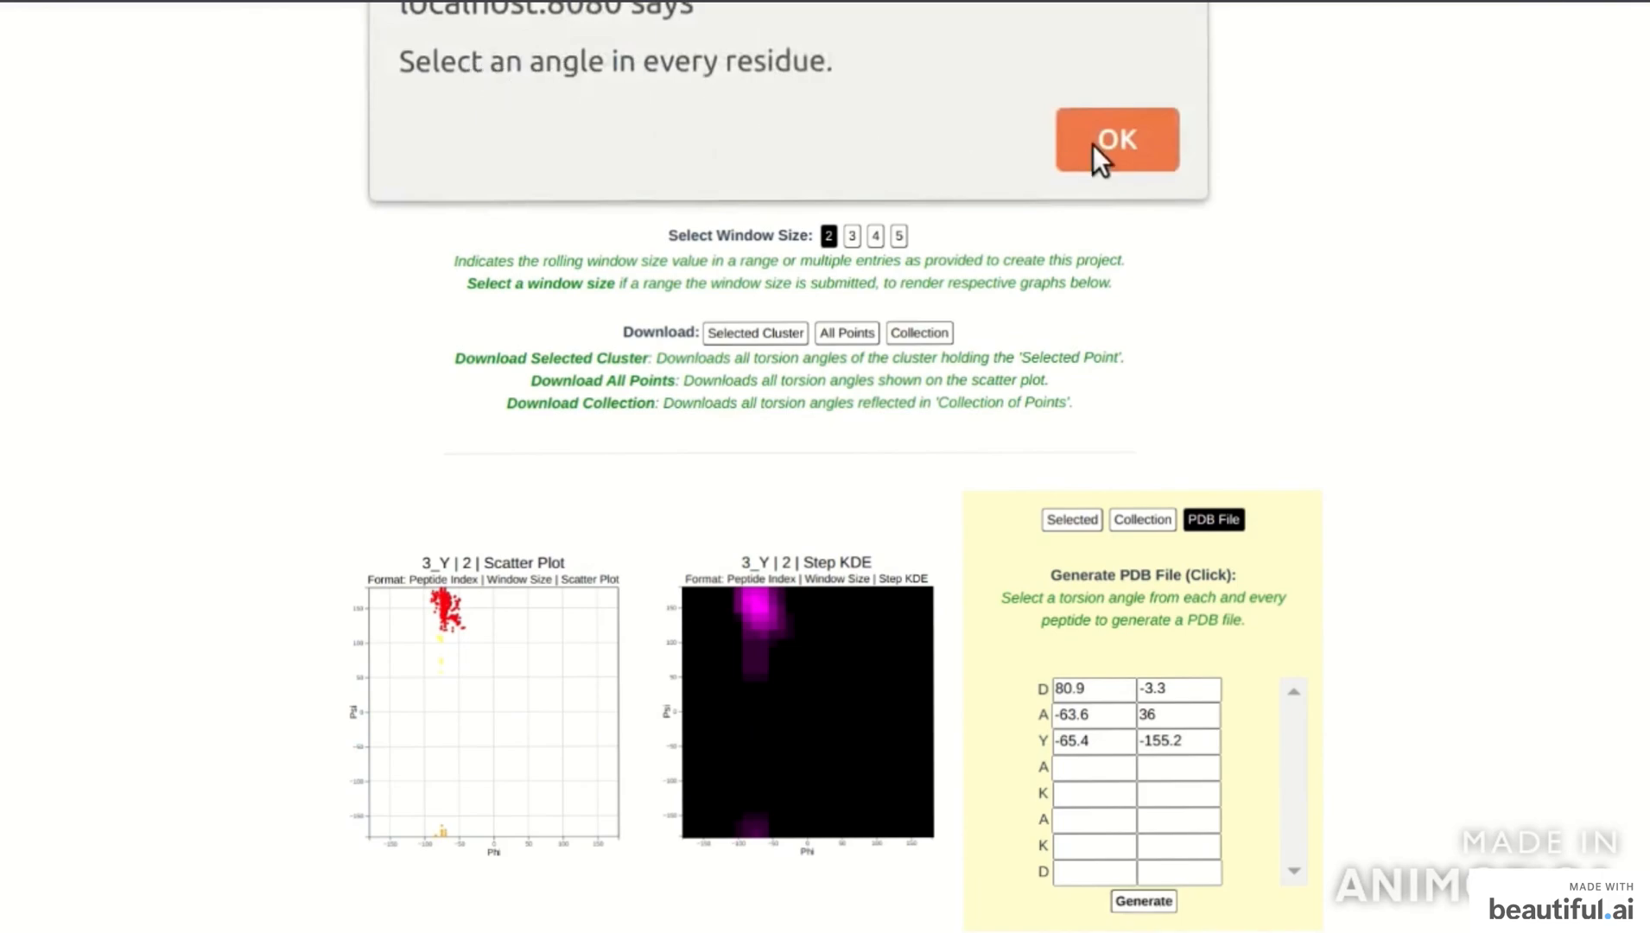
{"action": "left_click", "coordinate": [1126, 156]}
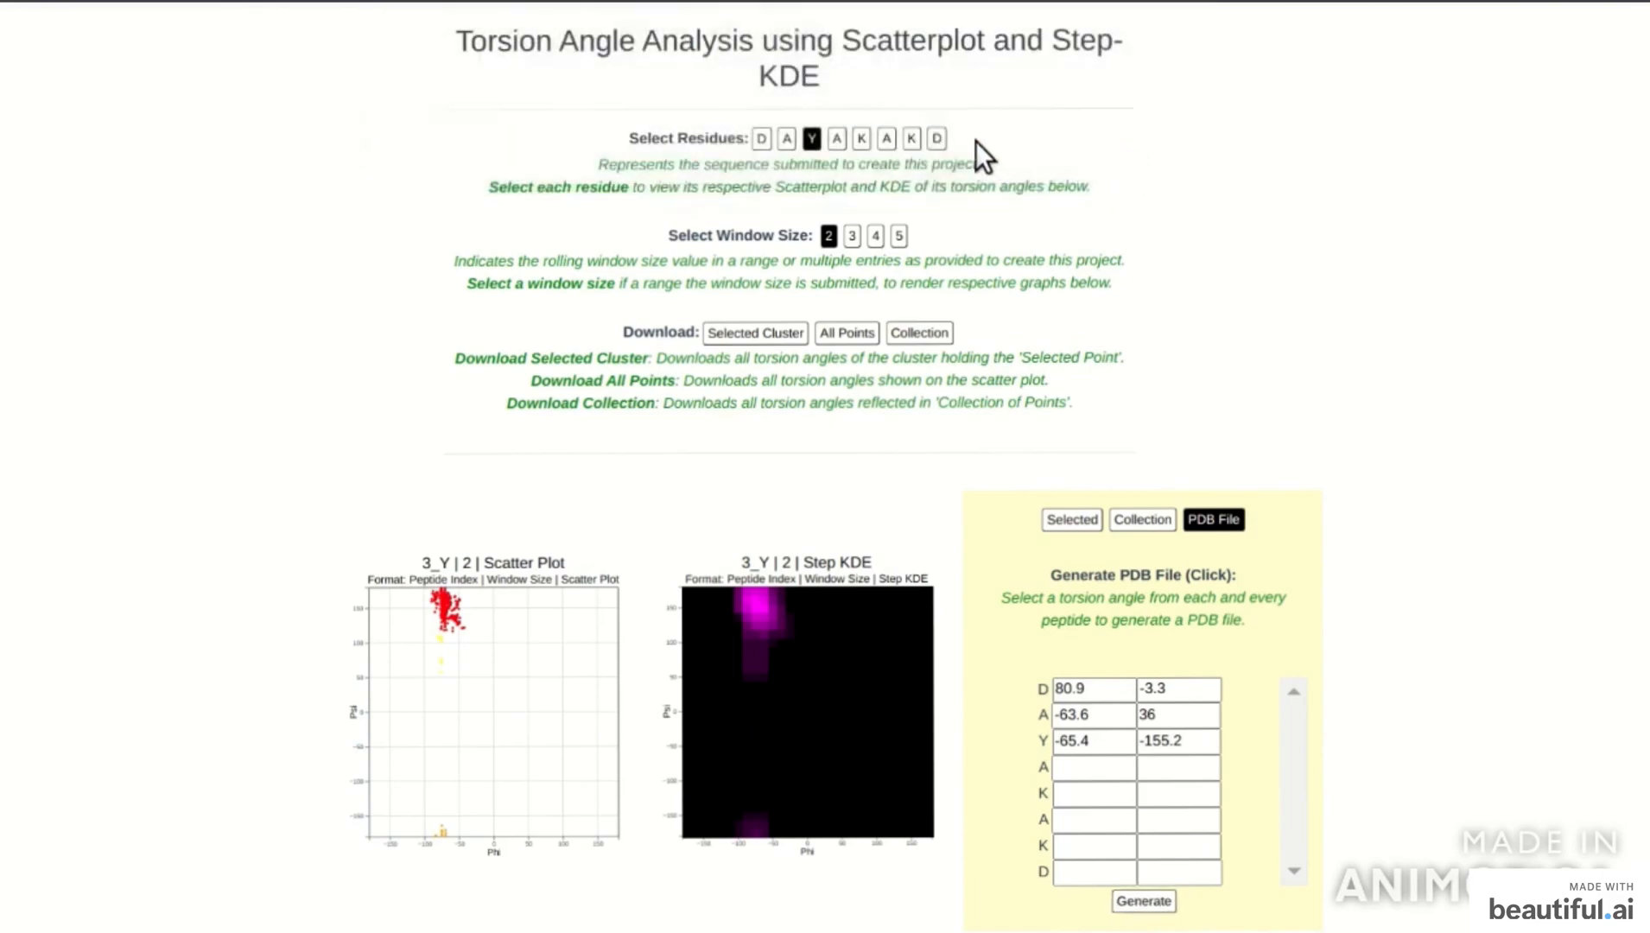
Fill rows four to eight (-62.9/-164.5, 115.5/-2.7, -56.4/24.4, -59.6/47.9, -59.9/-136.7).
{"action": "left_click", "coordinate": [836, 139]}
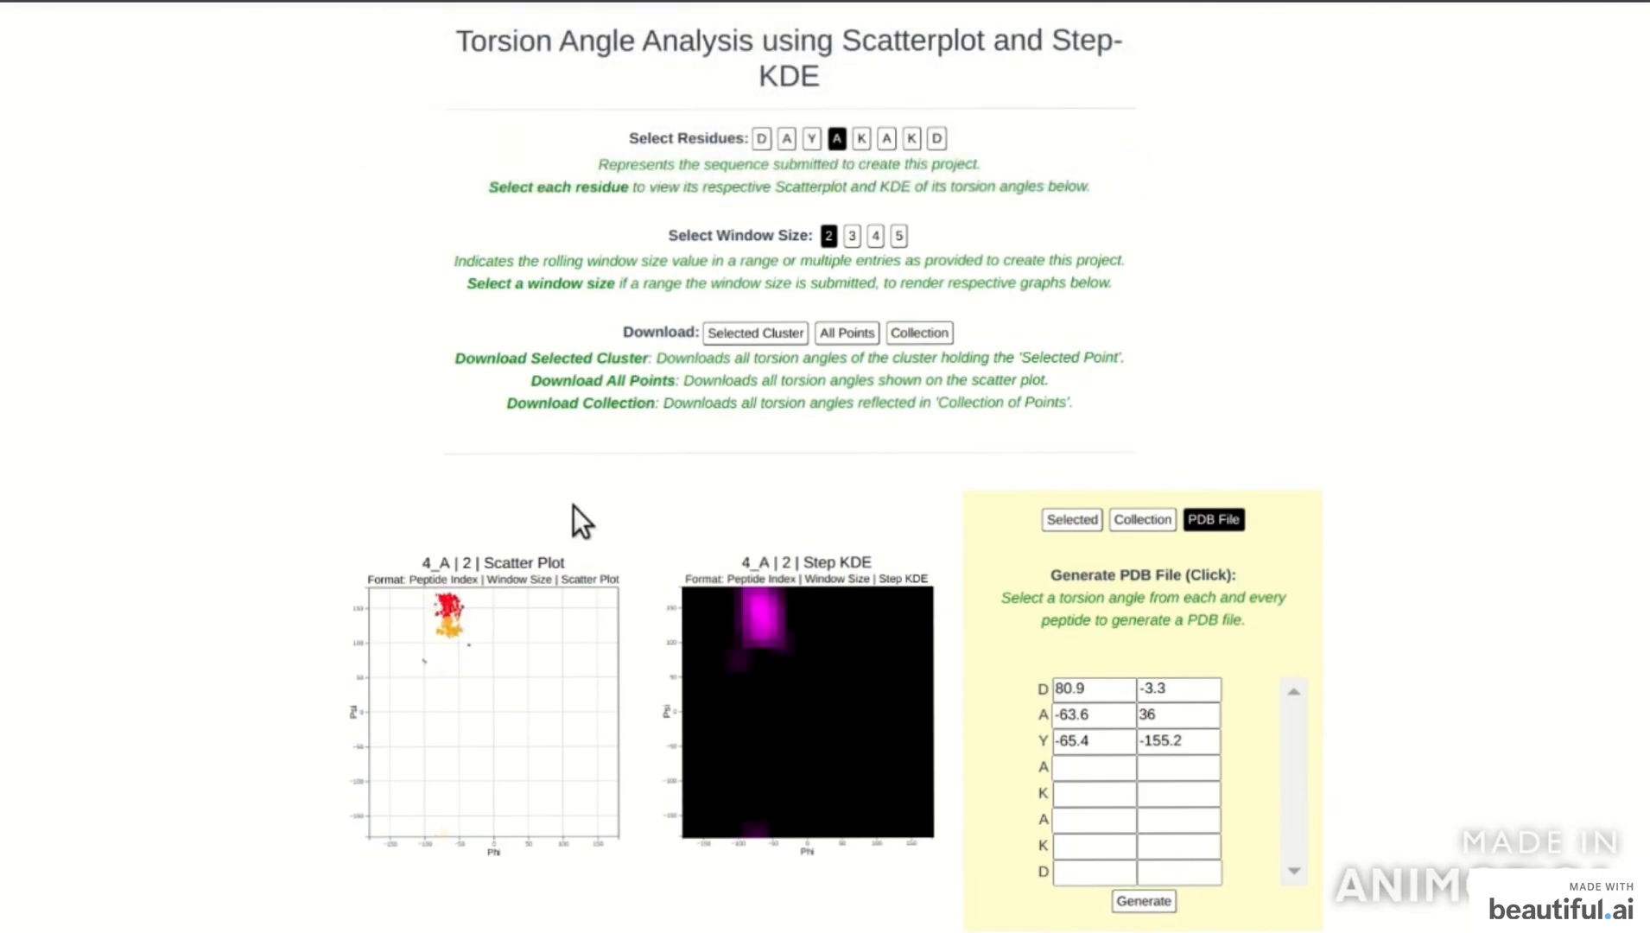
{"action": "left_click", "coordinate": [450, 598]}
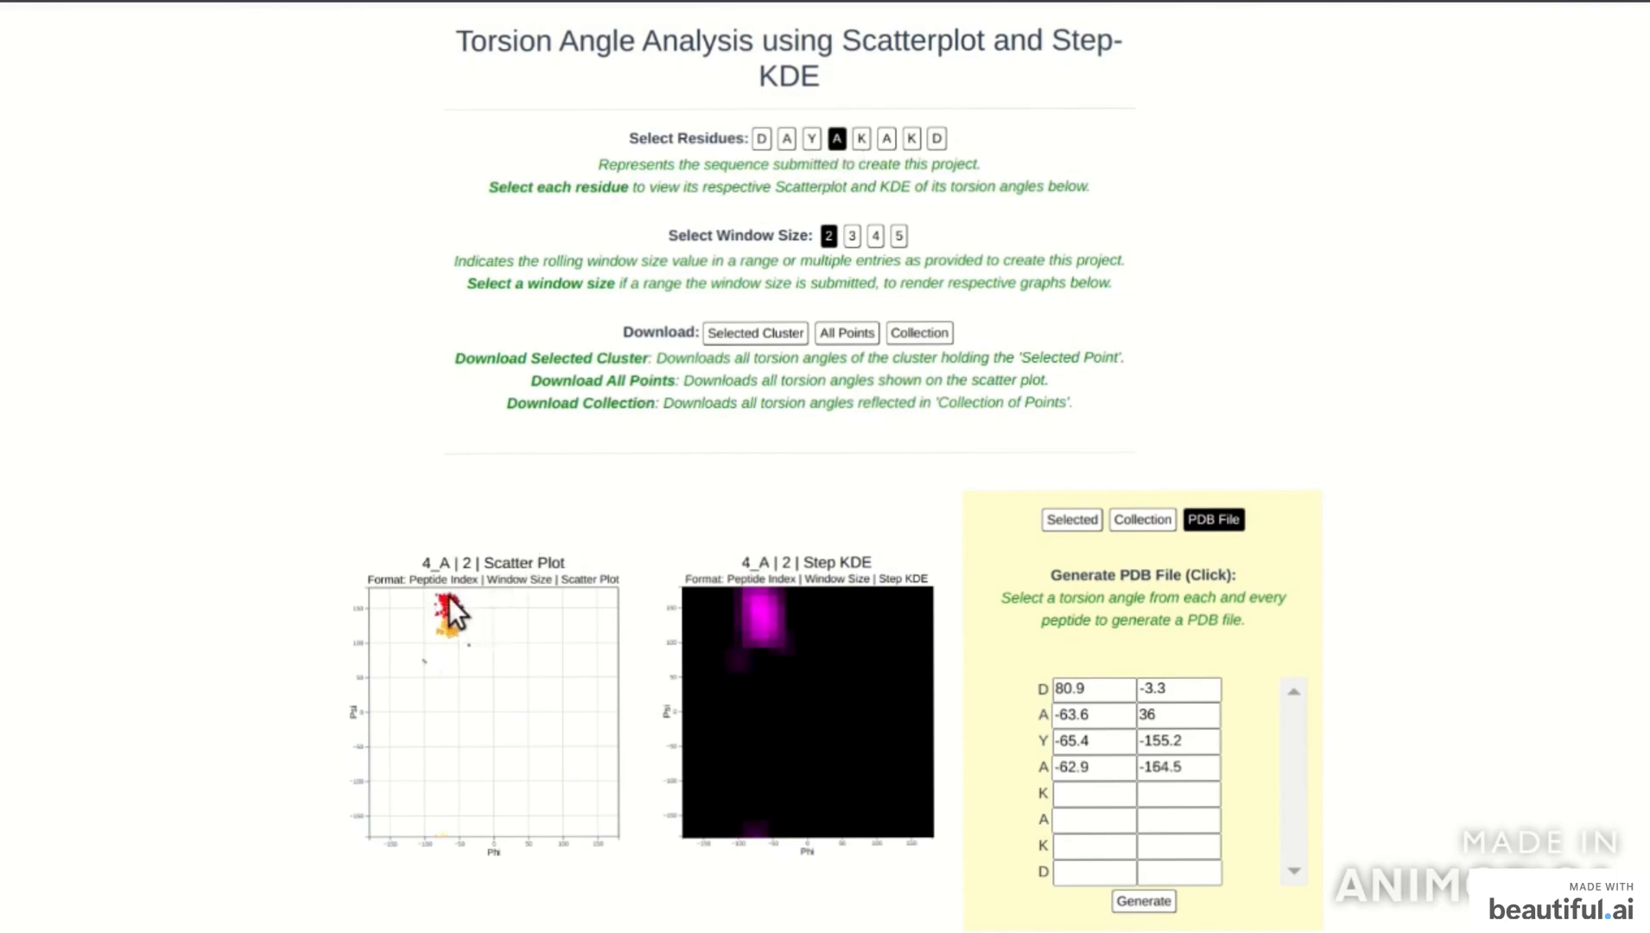
{"action": "left_click", "coordinate": [861, 139]}
{"action": "left_click", "coordinate": [572, 710]}
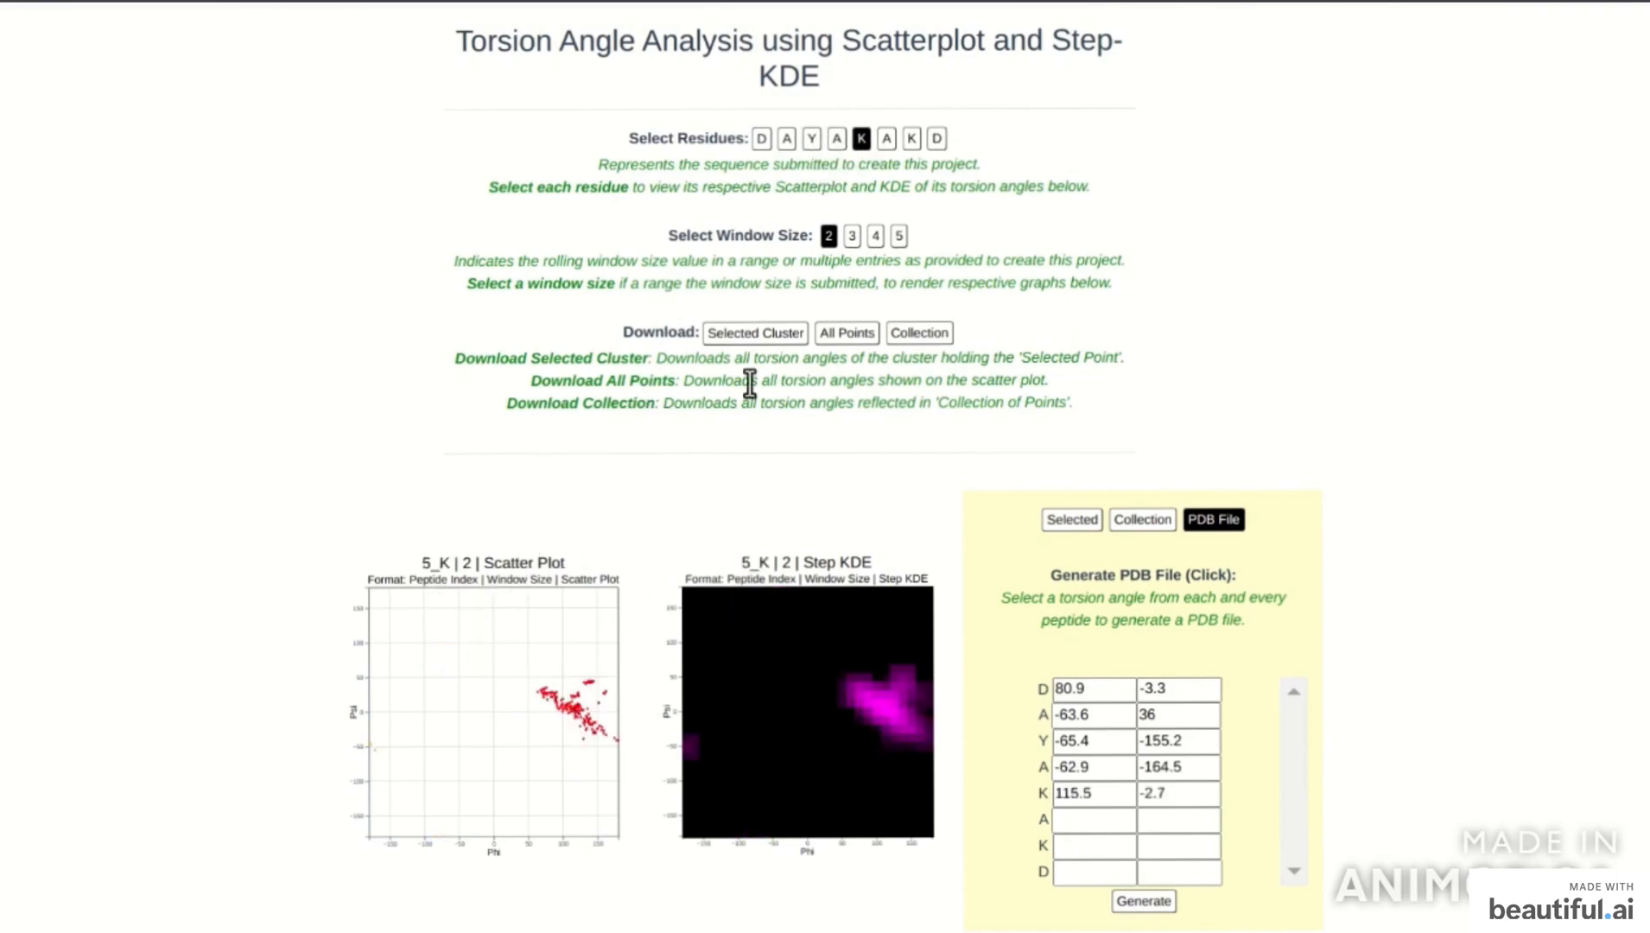
{"action": "left_click", "coordinate": [887, 139]}
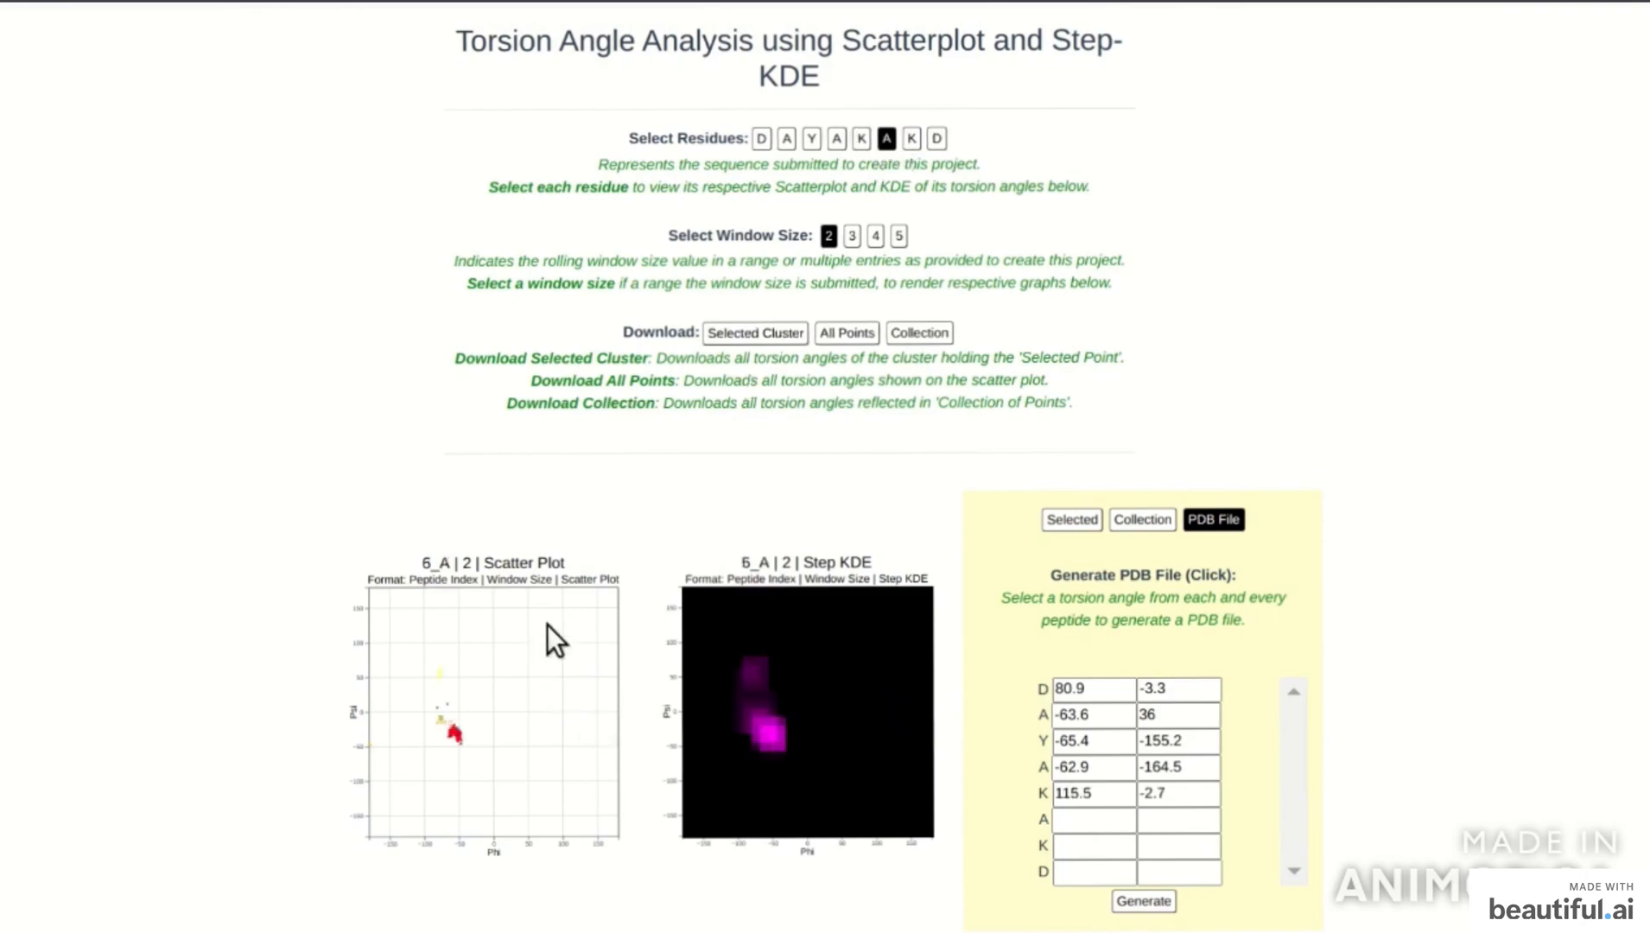
{"action": "left_click", "coordinate": [454, 732]}
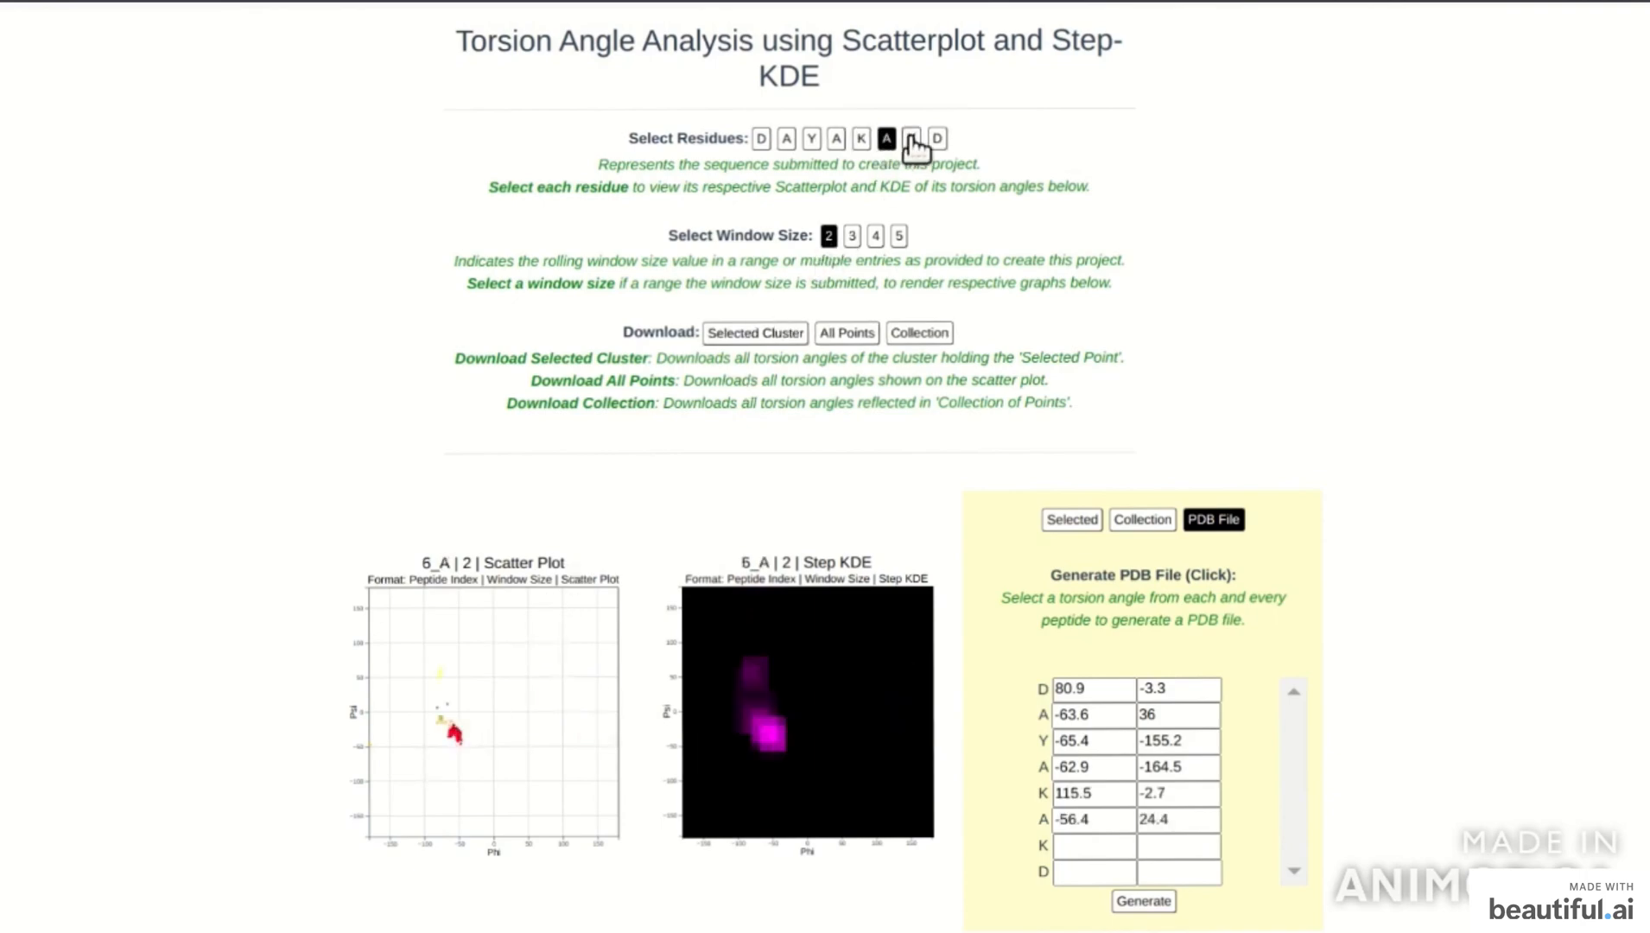
{"action": "left_click", "coordinate": [911, 138]}
{"action": "left_click", "coordinate": [451, 743]}
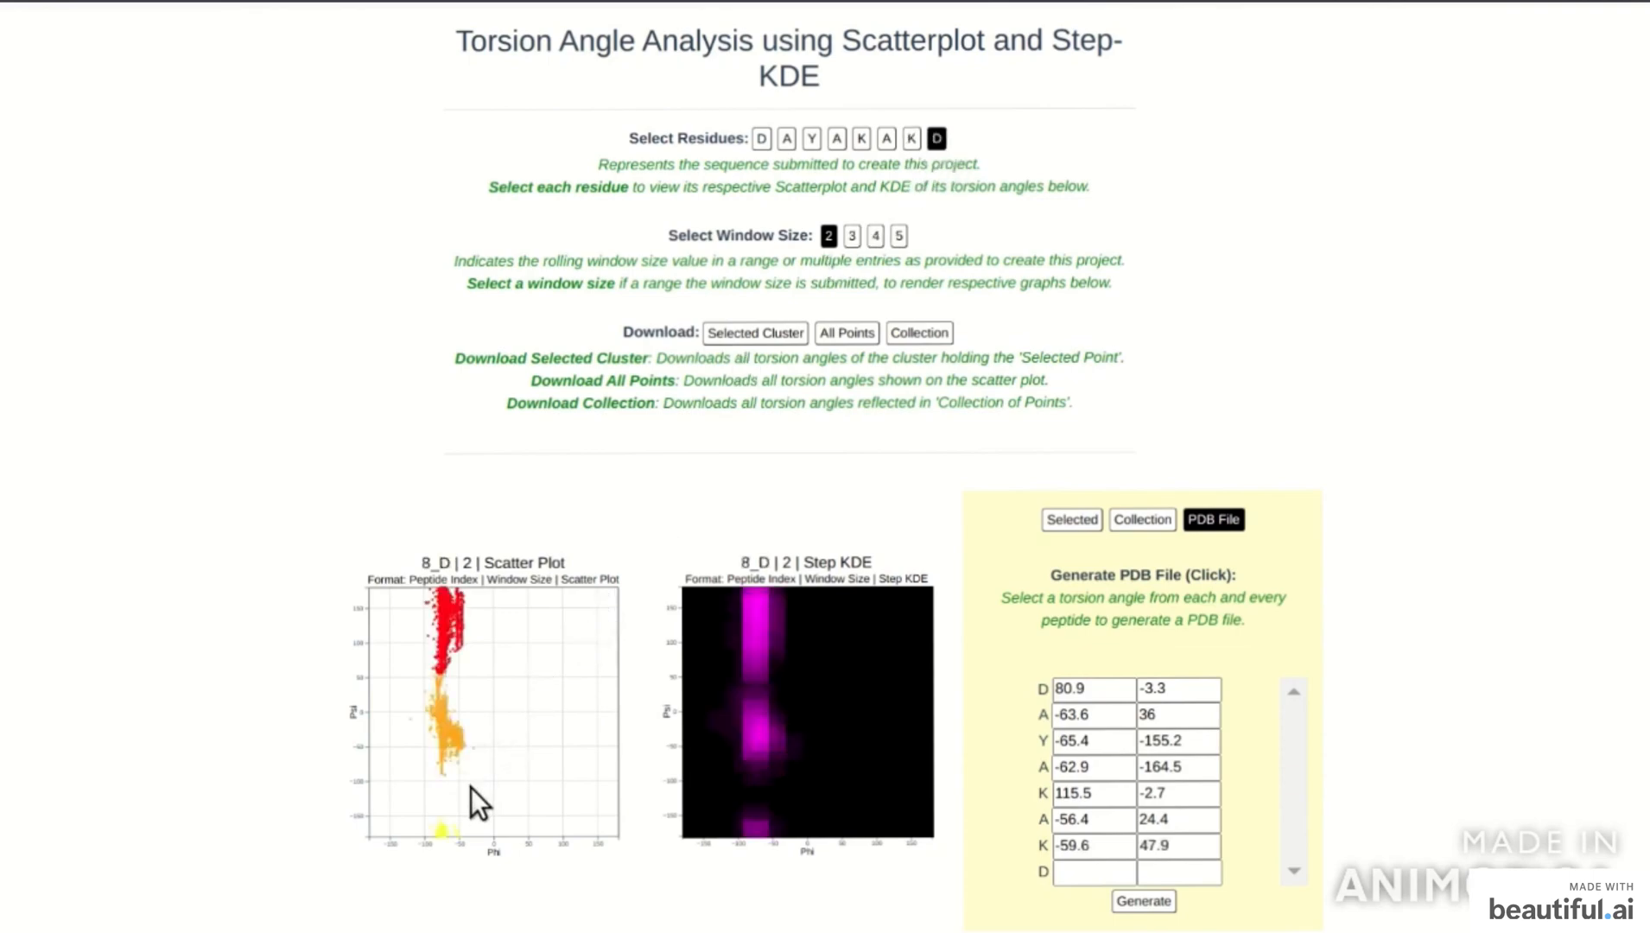
{"action": "left_click", "coordinate": [451, 616]}
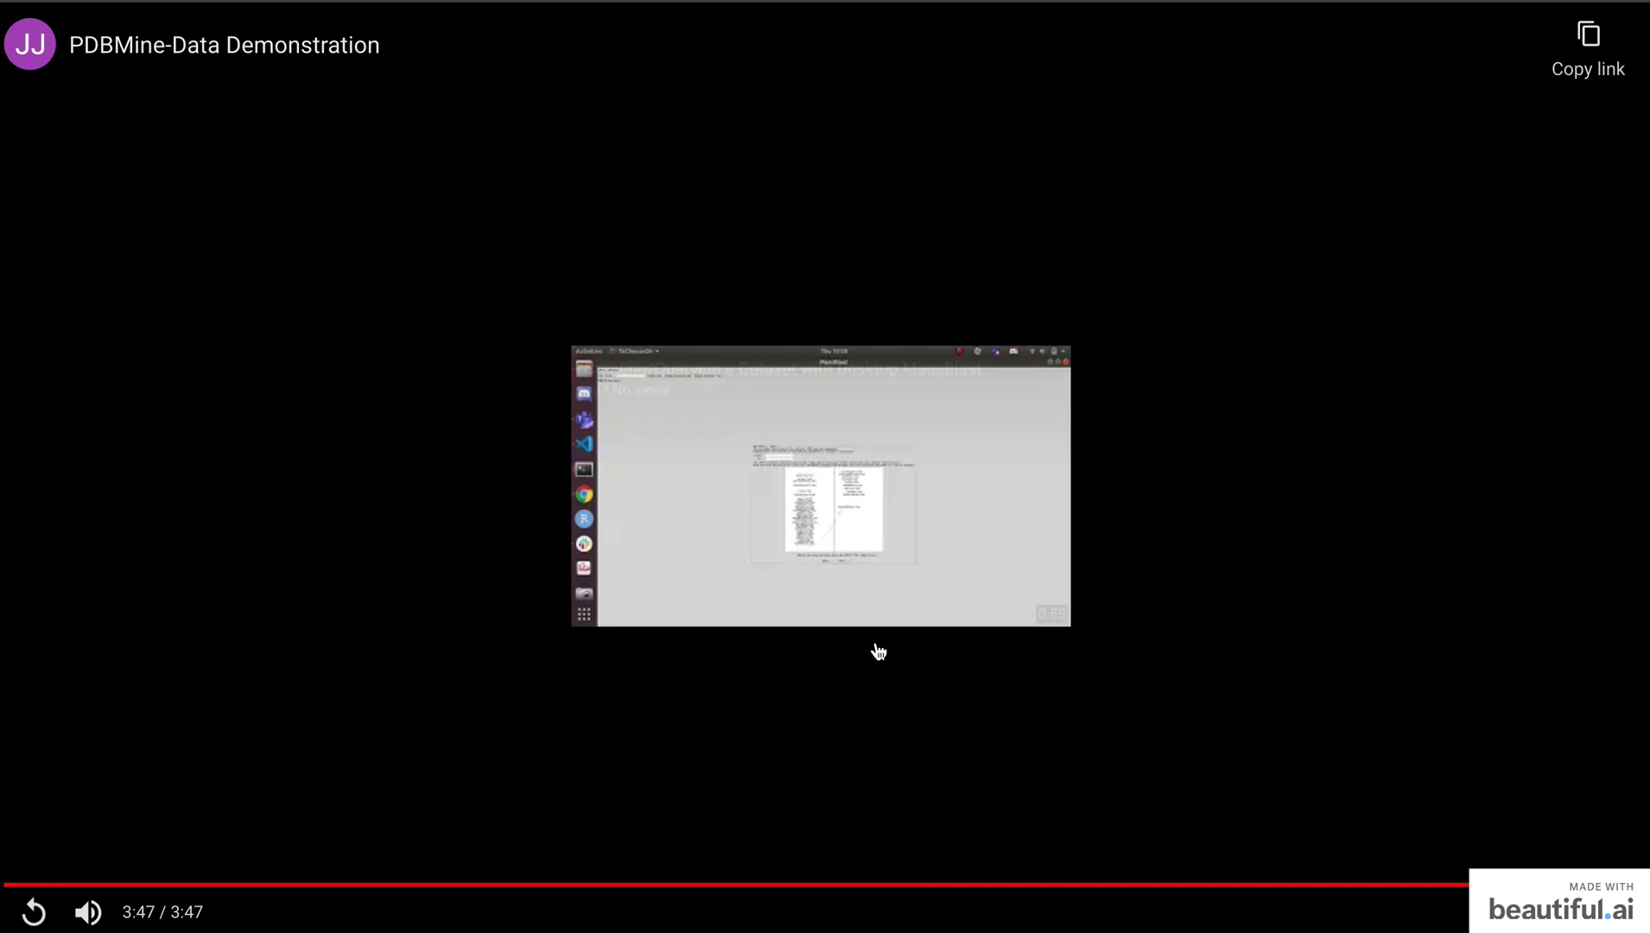
{"action": "left_click", "coordinate": [870, 932]}
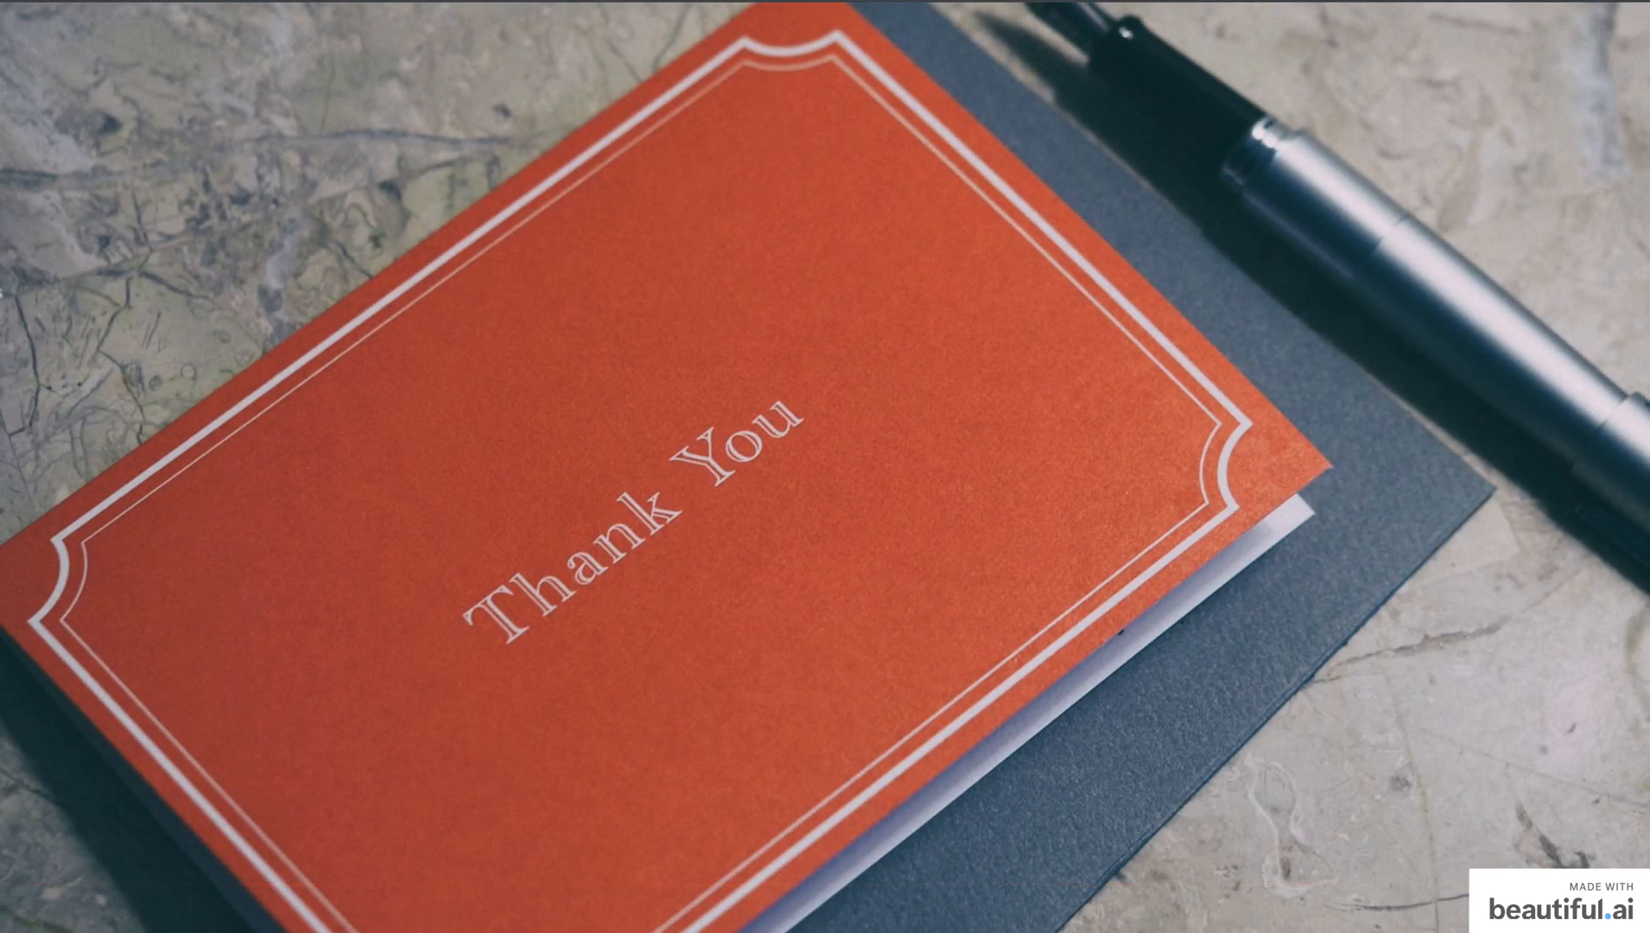